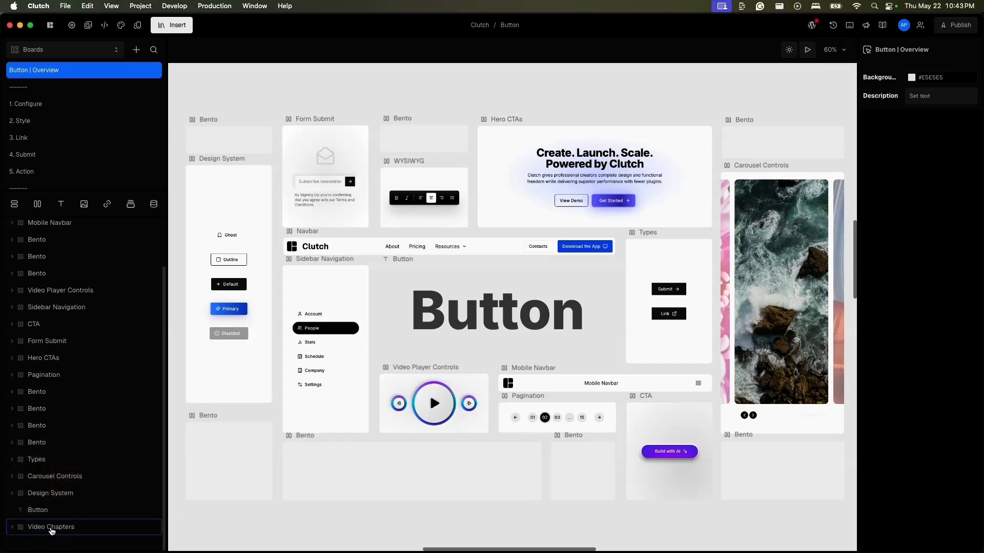
# Insert the Clutch Elements Button component into the Bento box on the 1. Configure board
pyautogui.click(51, 529)
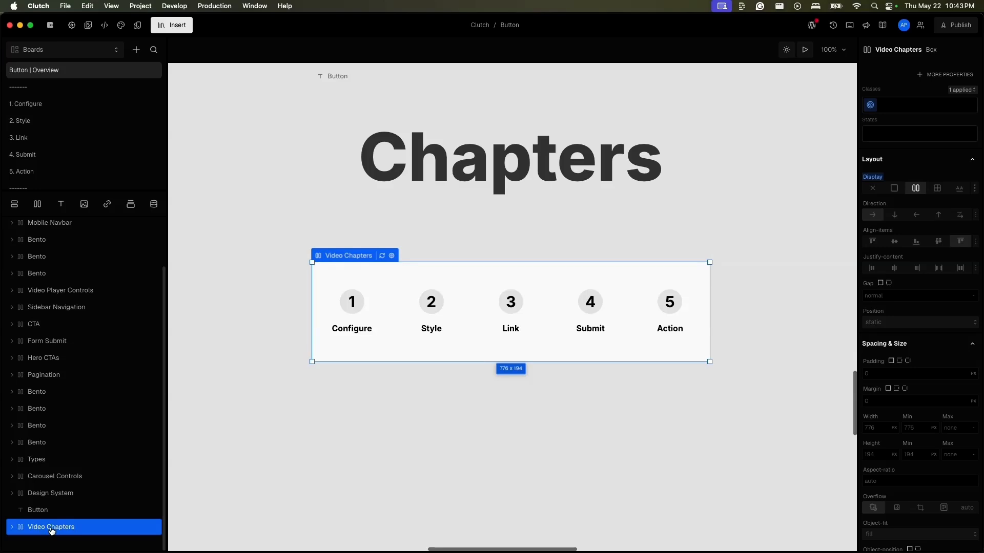
pyautogui.click(39, 102)
pyautogui.click(49, 268)
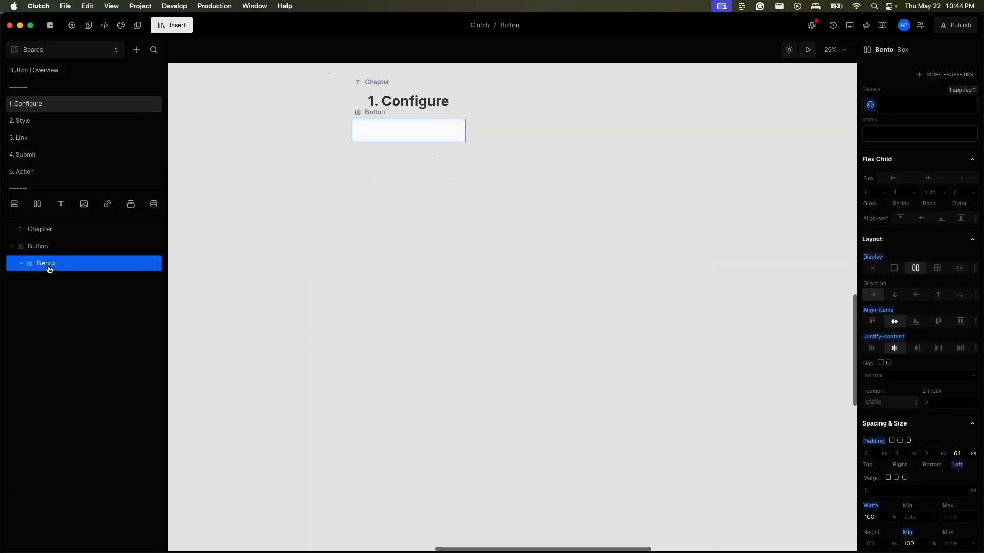
pyautogui.doubleClick(48, 265)
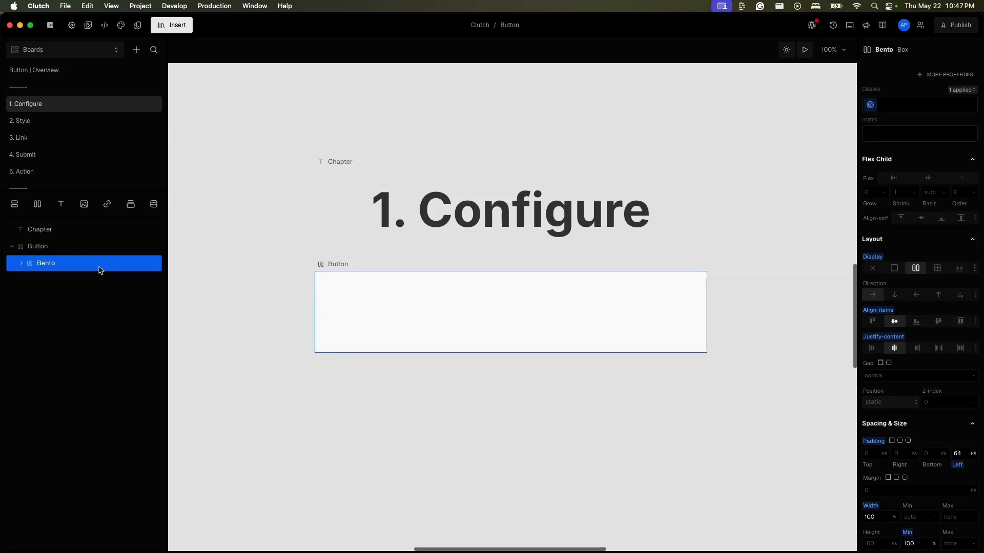
pyautogui.click(177, 27)
pyautogui.write('button')
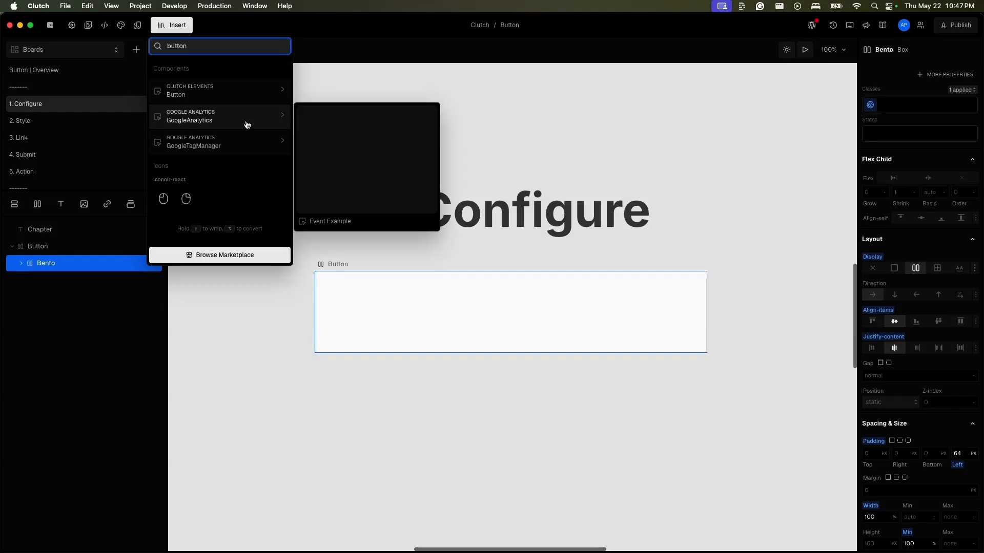
pyautogui.click(243, 95)
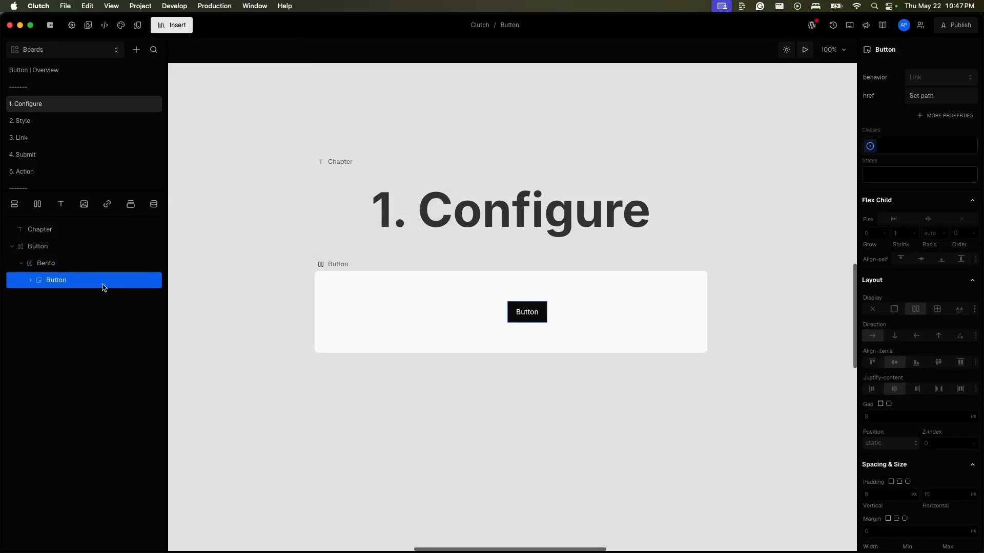
# Add a CircleAlert icon after the text inside the new button on the 1. Configure board
pyautogui.click(32, 282)
pyautogui.click(69, 298)
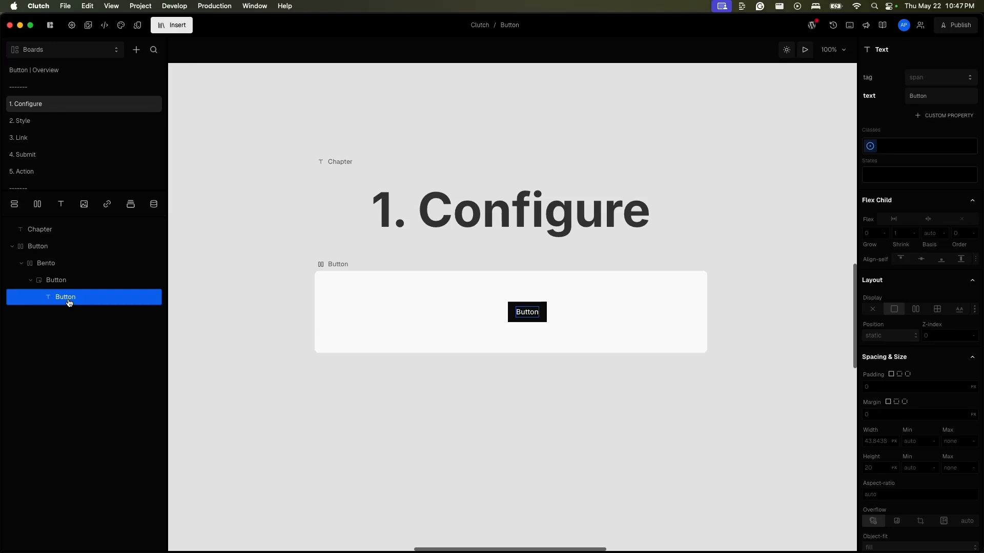
pyautogui.click(183, 25)
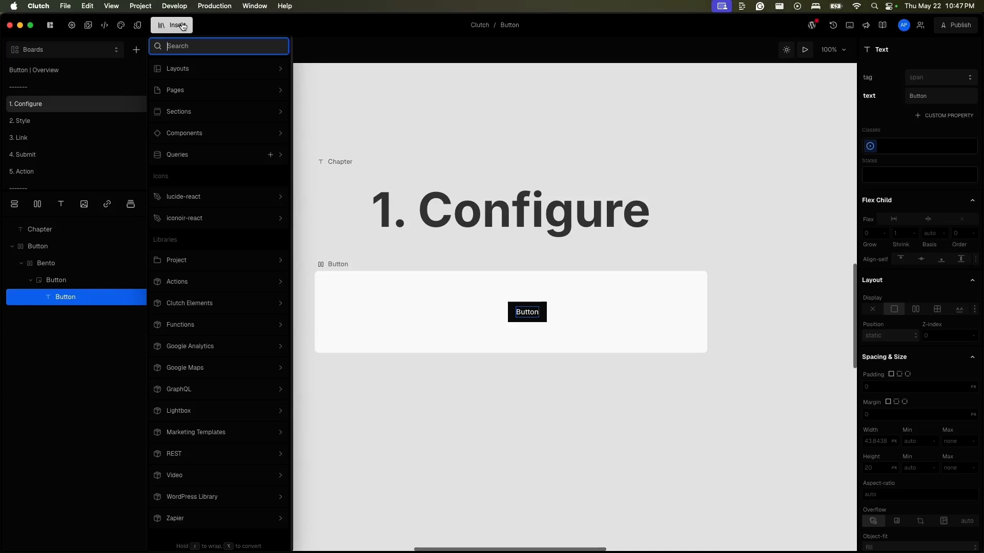
pyautogui.click(74, 298)
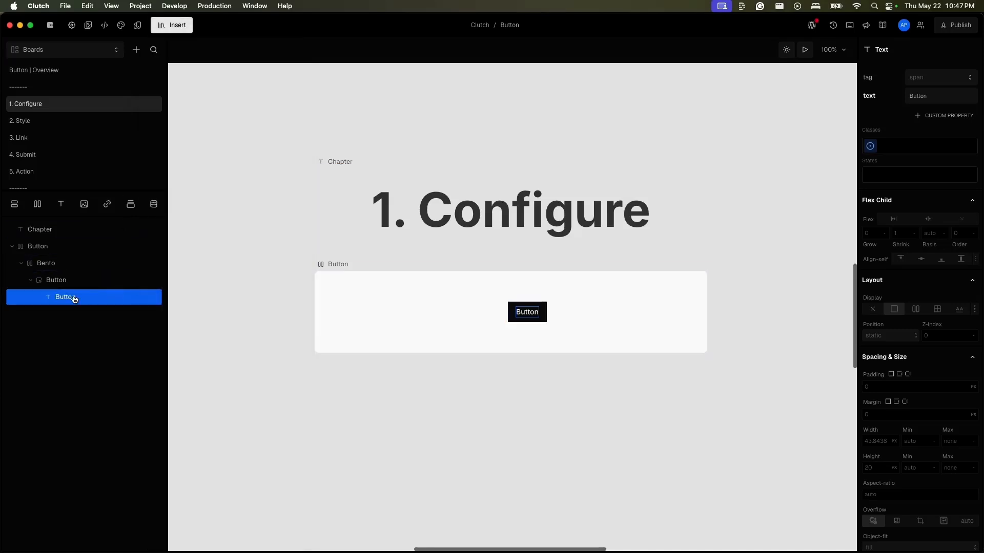
pyautogui.click(169, 26)
pyautogui.moveTo(186, 121)
pyautogui.moveTo(205, 211)
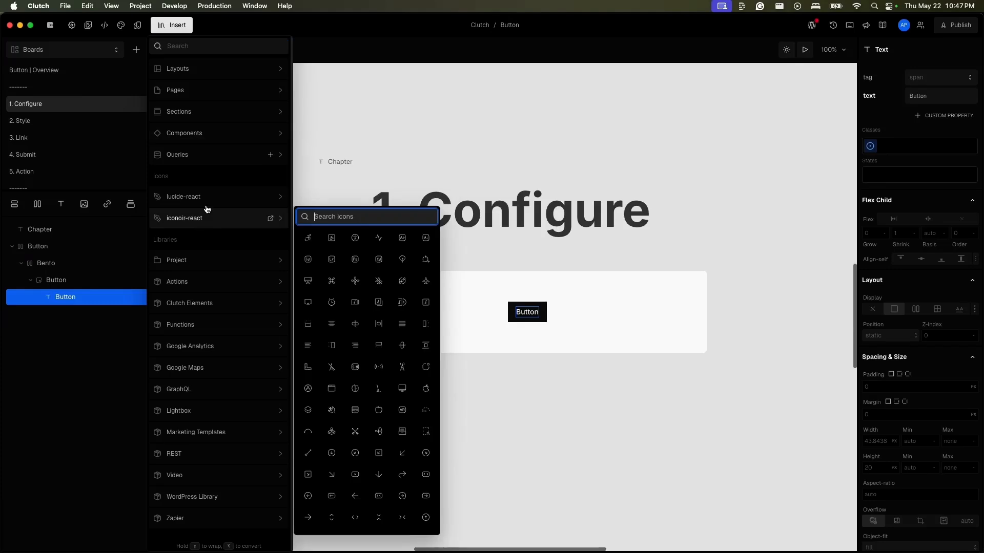
pyautogui.click(379, 260)
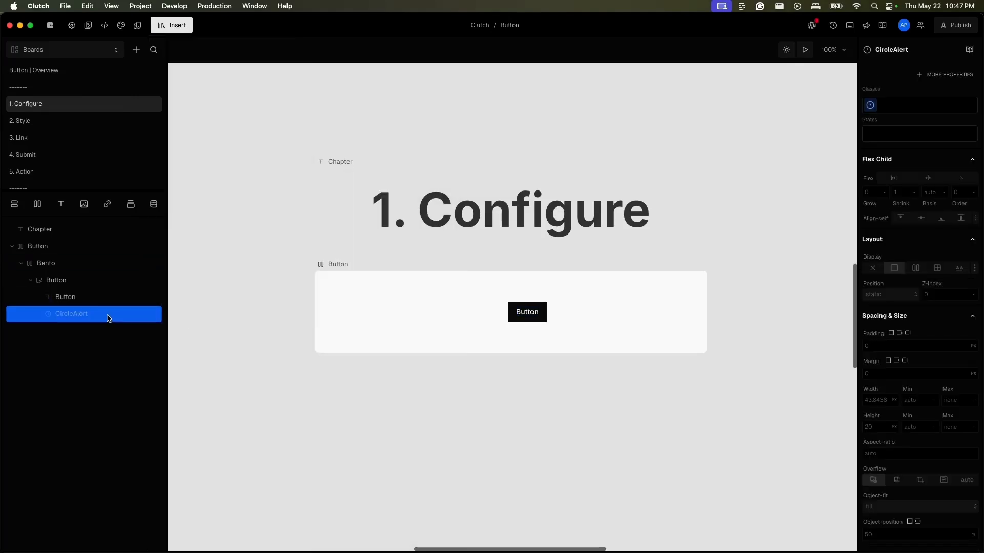
# Change the text of the button in the Bento box to "Hello World"
pyautogui.click(77, 299)
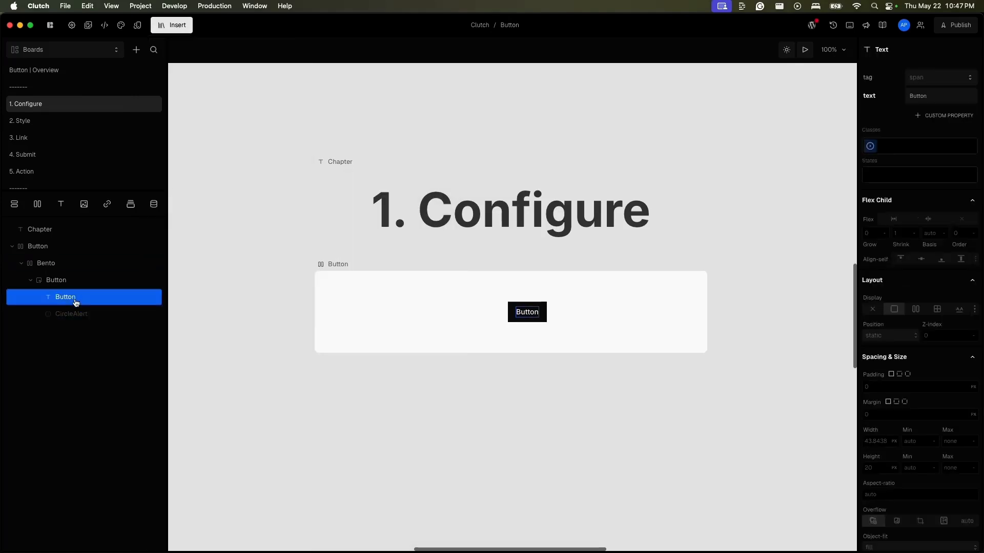
pyautogui.doubleClick(520, 312)
pyautogui.write('Hello World')
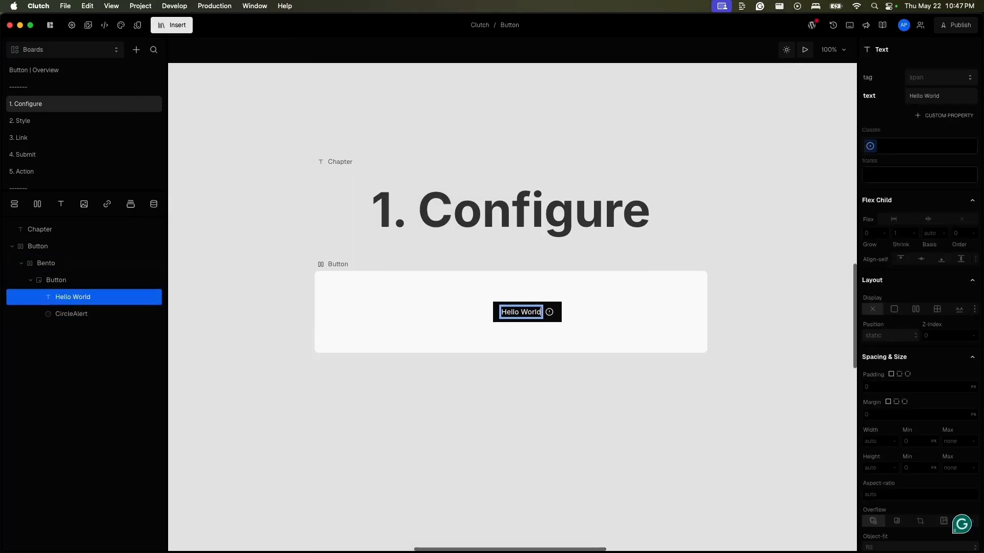
pyautogui.click(558, 327)
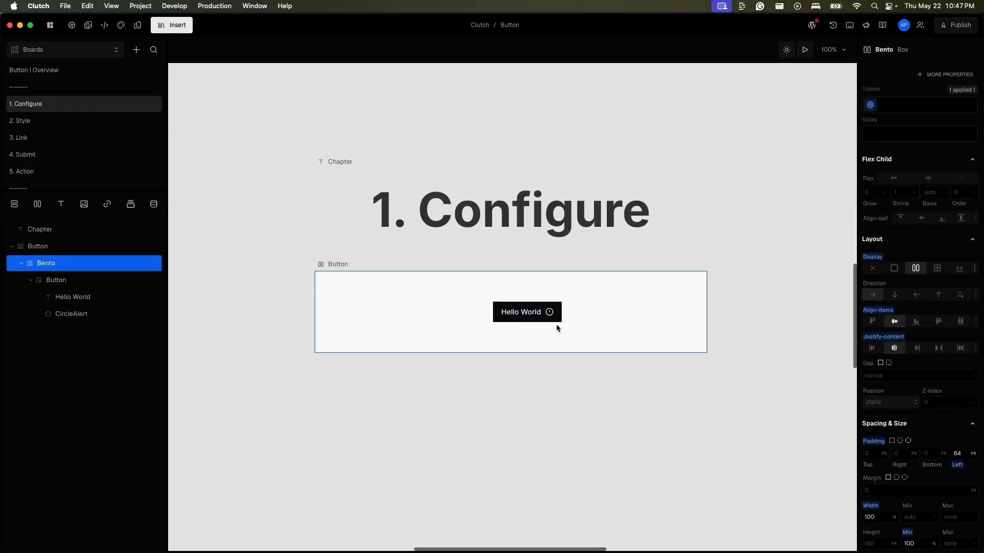
# Add a blank query parameter to the Hello World button's href with the Current URL, and review the button's additional properties
pyautogui.click(111, 280)
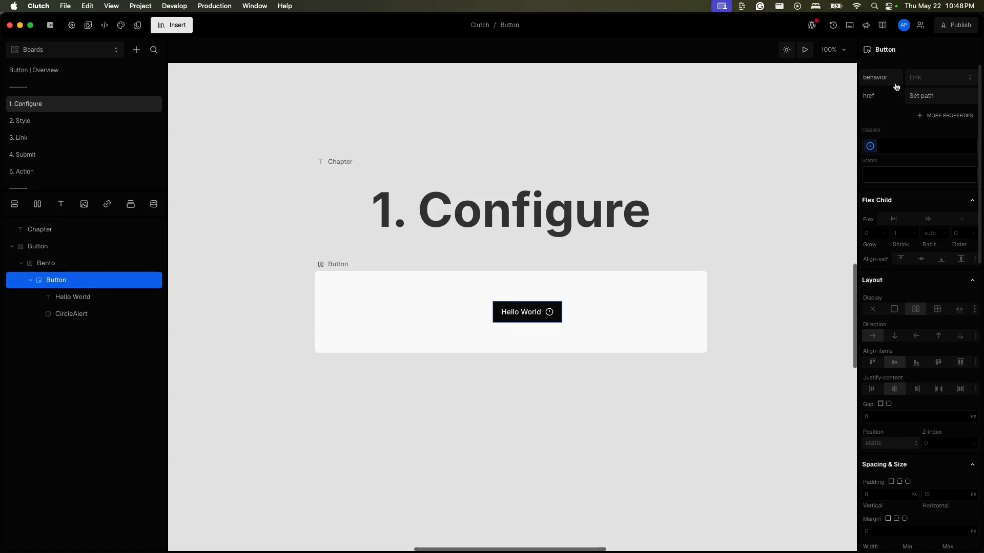
pyautogui.click(925, 84)
pyautogui.click(926, 83)
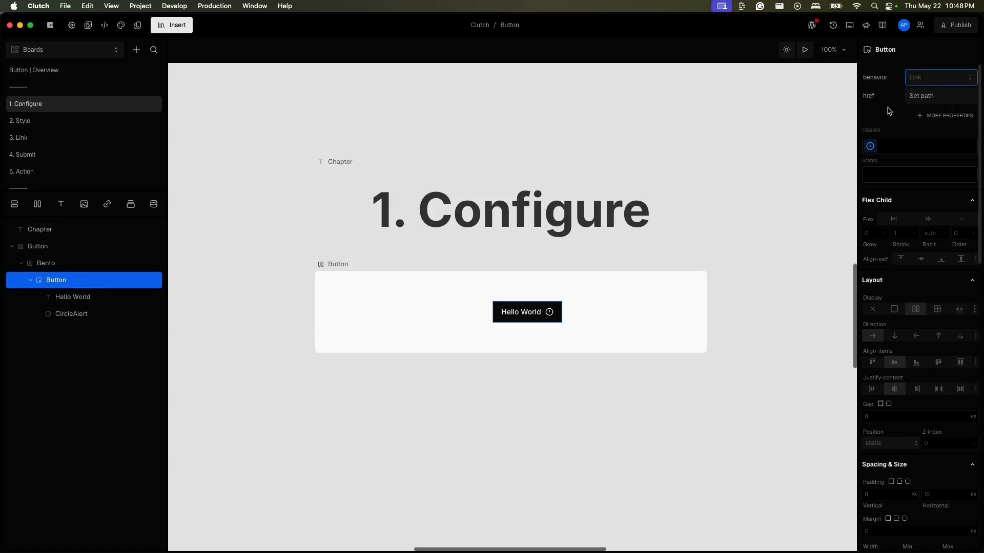
pyautogui.click(922, 96)
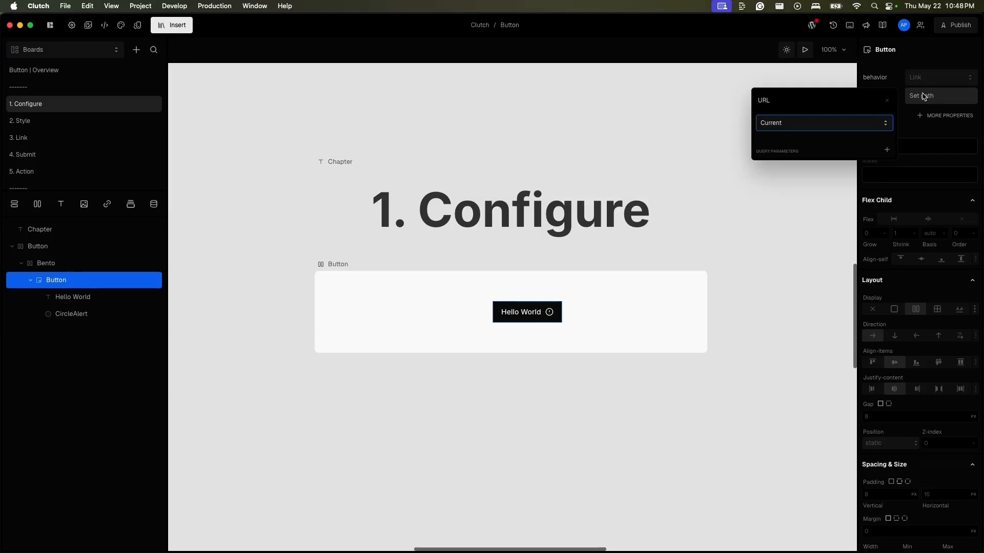
pyautogui.click(888, 152)
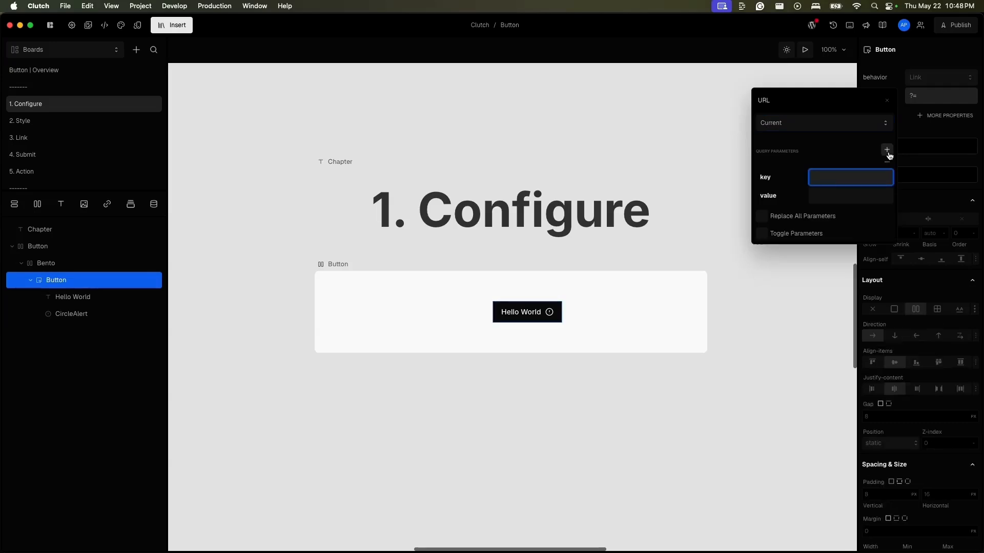
pyautogui.click(947, 131)
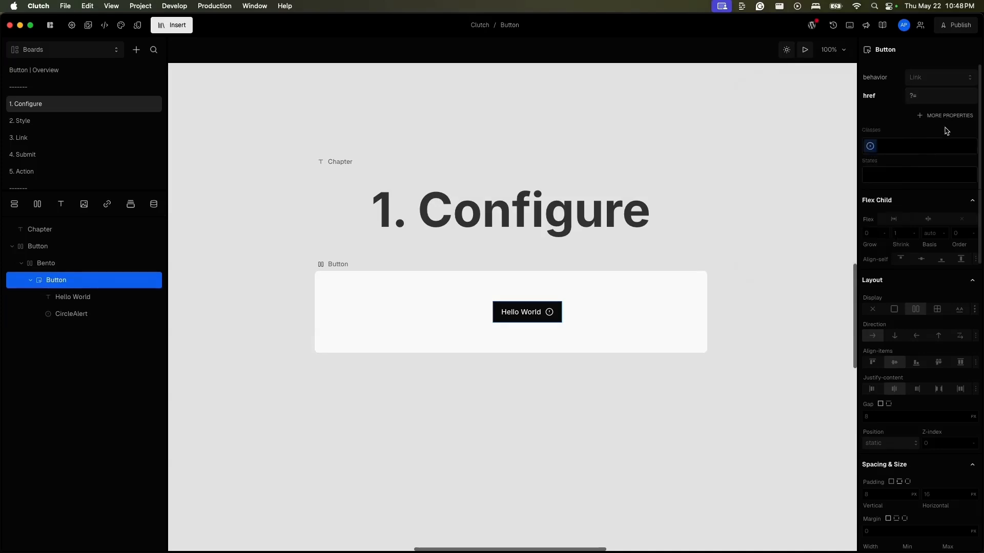
pyautogui.click(947, 116)
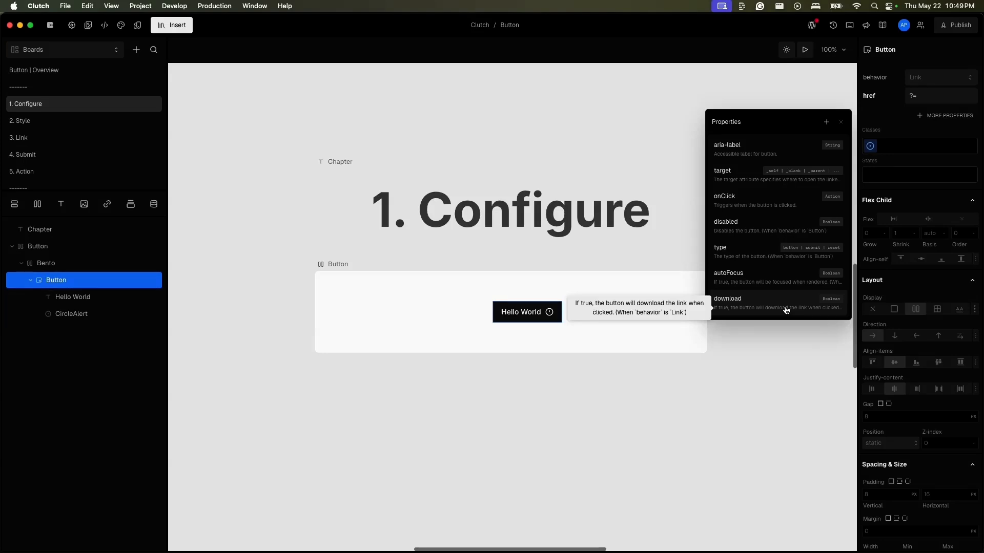
pyautogui.click(785, 326)
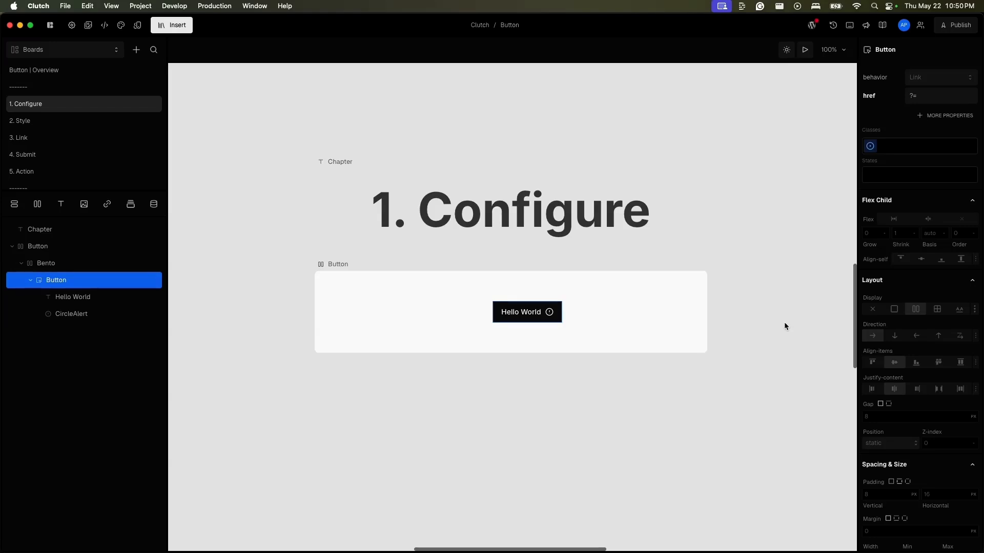
# Set the background color of the button on the 2. Style board to the indigo 700 token
pyautogui.click(61, 121)
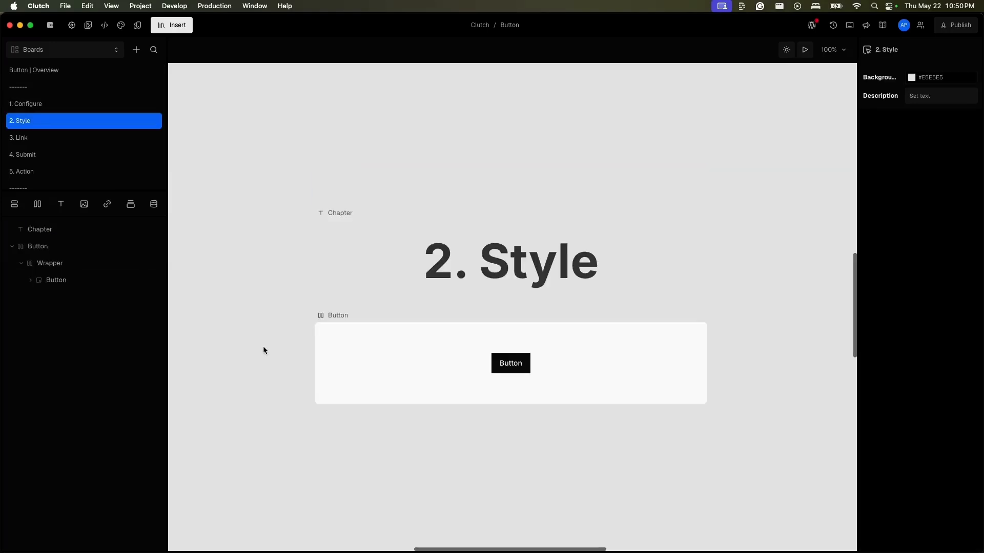
pyautogui.click(100, 281)
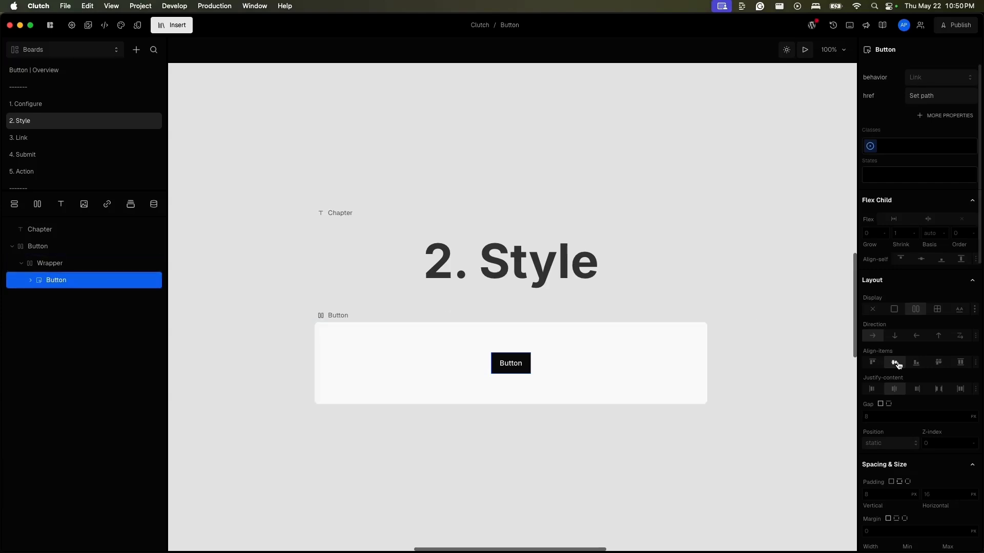
pyautogui.scroll(-5, 899, 365)
pyautogui.scroll(-11, 899, 364)
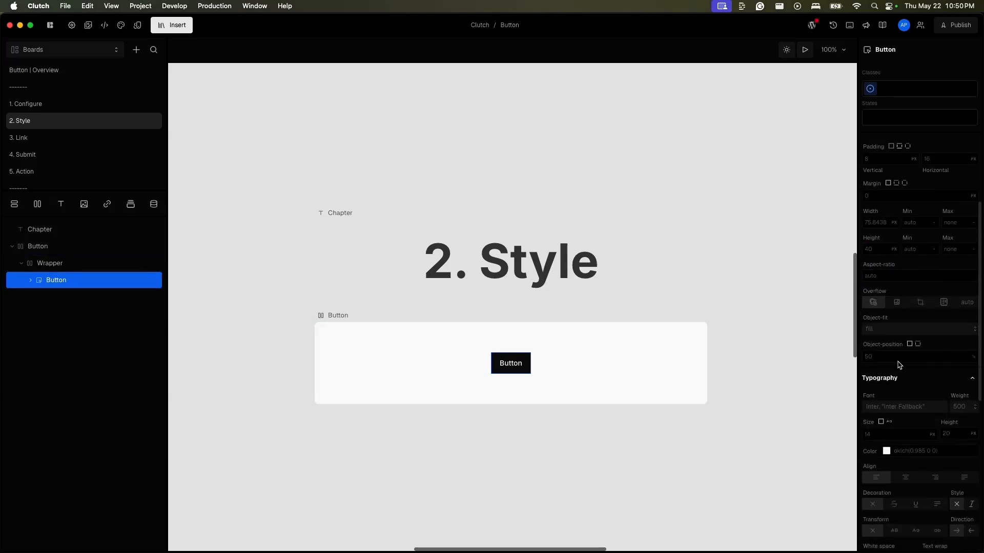
pyautogui.scroll(-7, 900, 356)
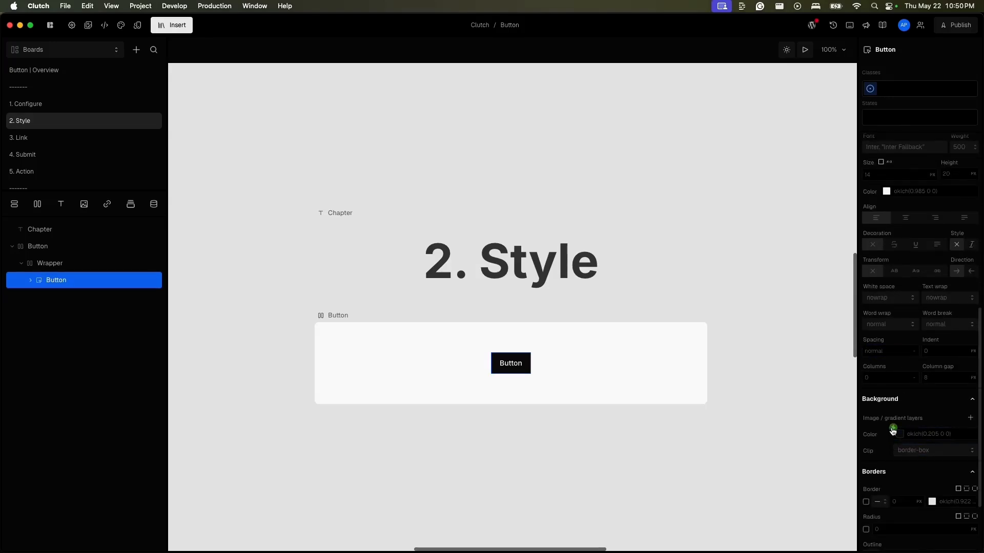
pyautogui.click(894, 431)
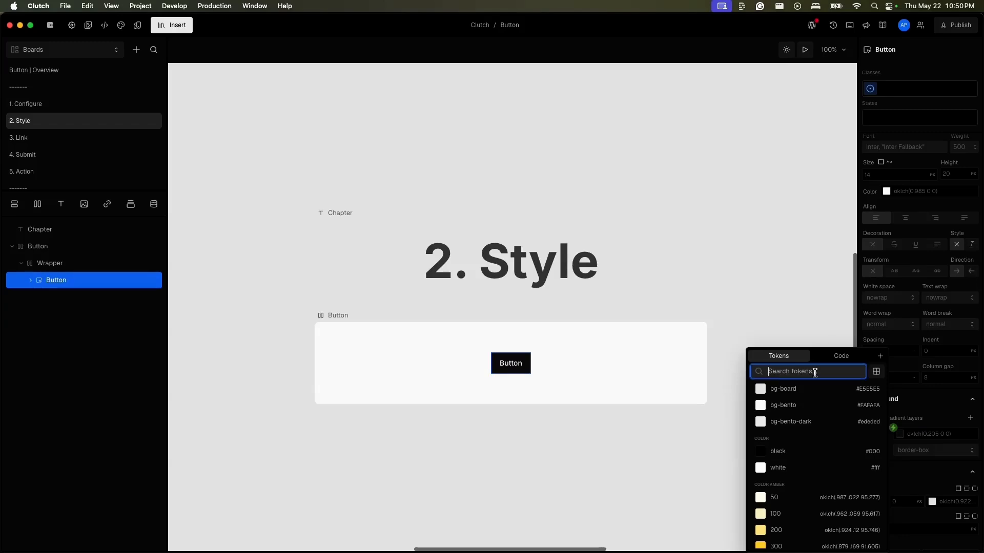
pyautogui.write('indigo')
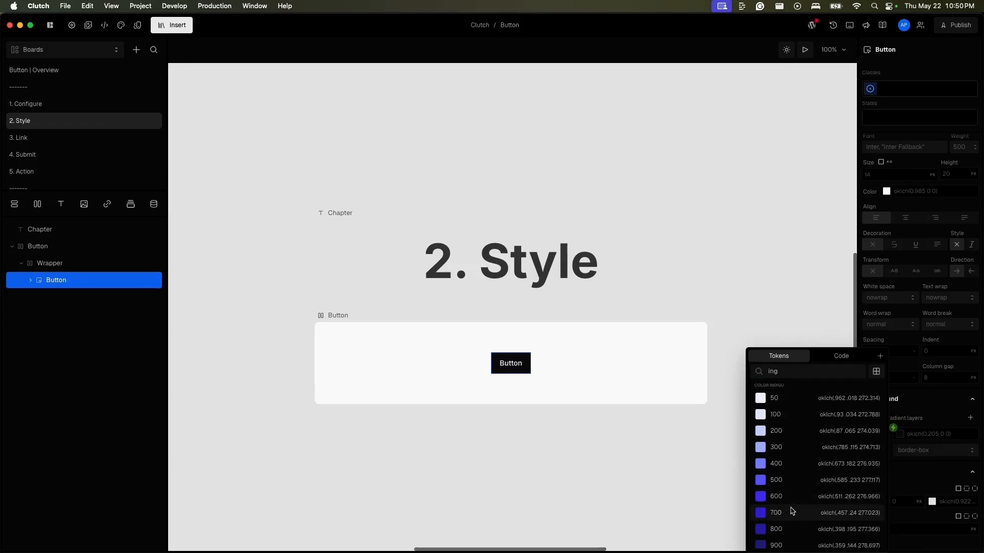
pyautogui.click(790, 512)
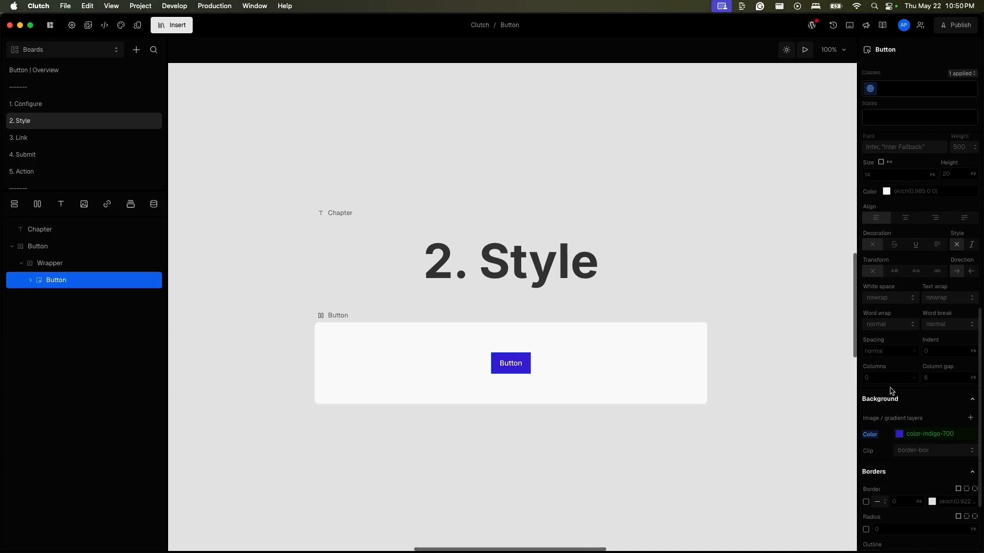
# Set the button's vertical padding to the spacing 8 token
pyautogui.scroll(3, 891, 382)
pyautogui.scroll(5, 892, 382)
pyautogui.click(881, 319)
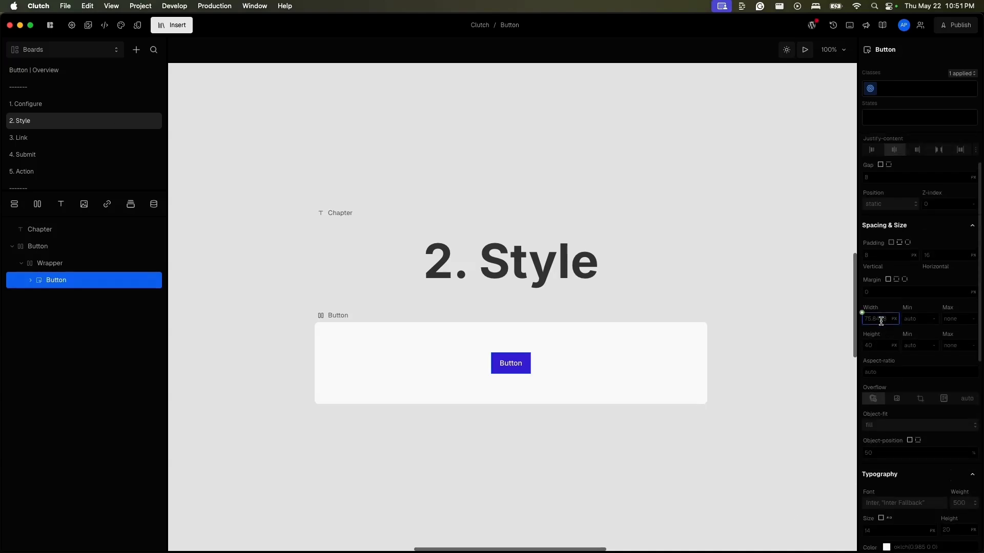
pyautogui.scroll(1, 881, 321)
pyautogui.click(882, 272)
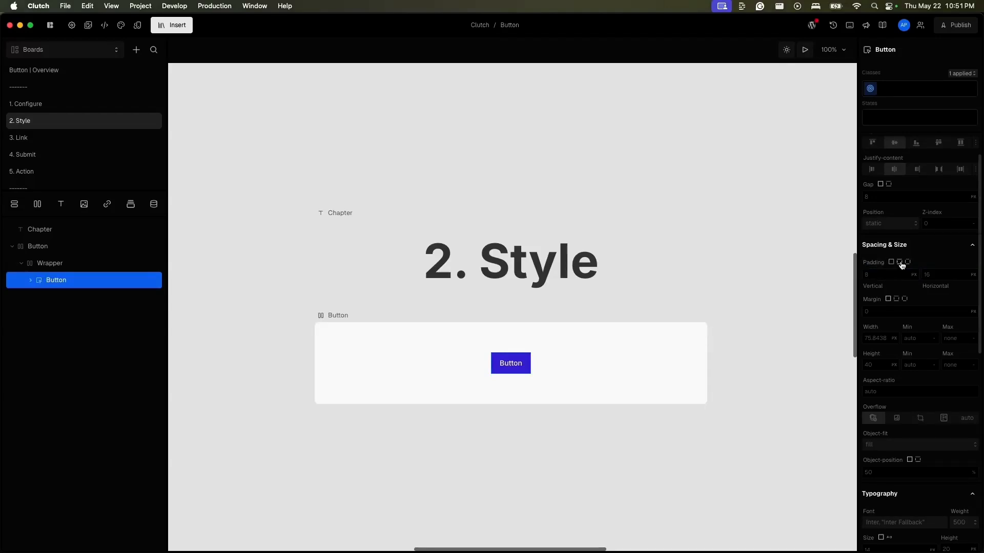
pyautogui.click(862, 268)
pyautogui.scroll(-8, 744, 411)
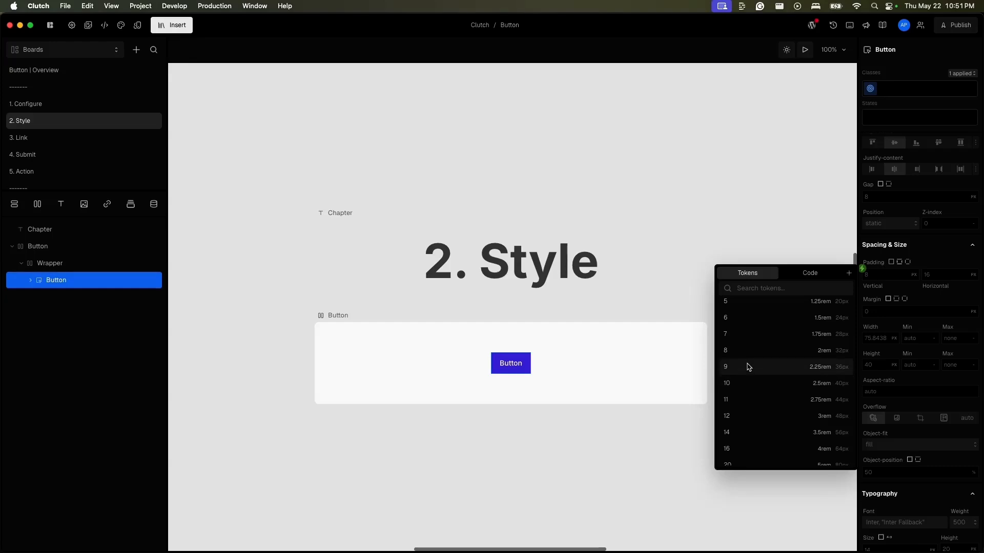
pyautogui.click(750, 353)
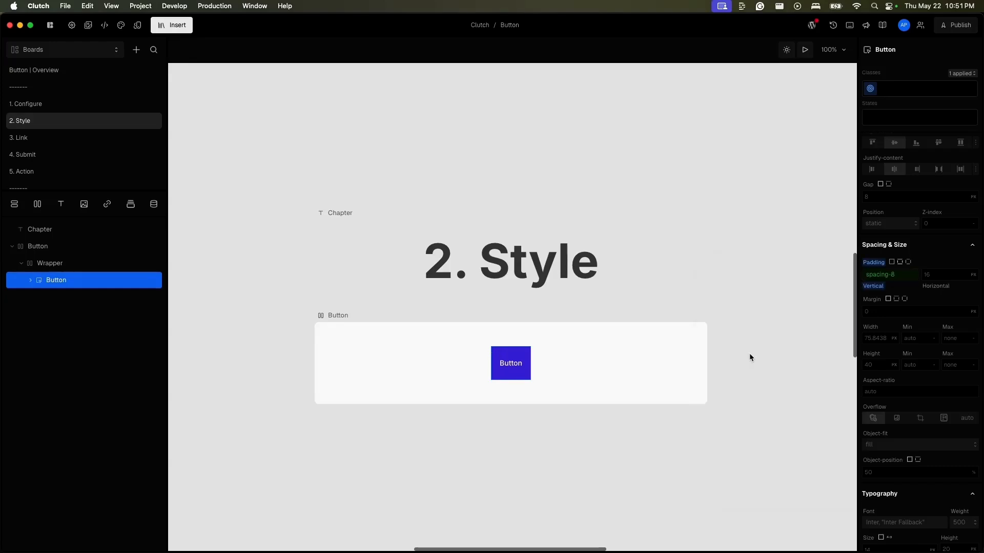
# Set the button's horizontal padding to the spacing 10 token
pyautogui.click(916, 310)
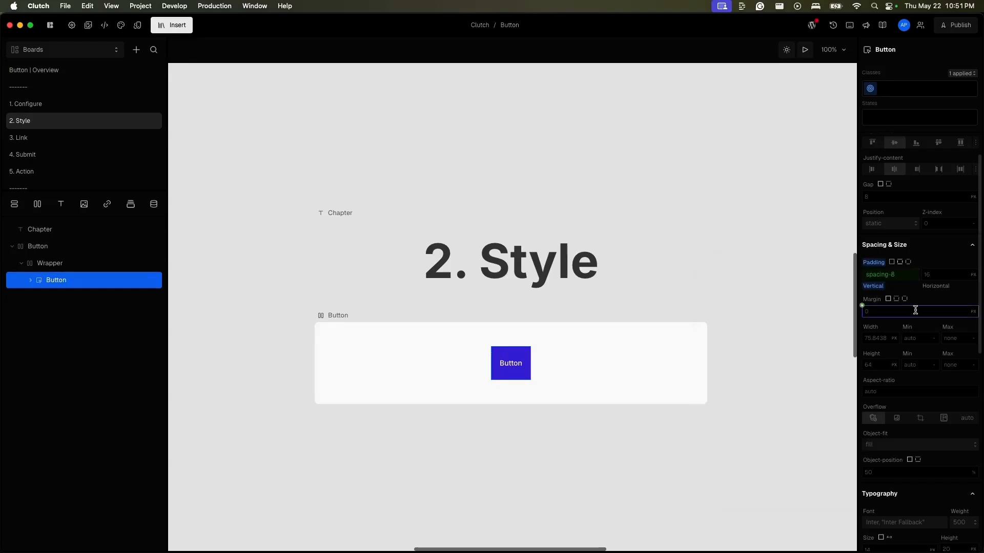
pyautogui.click(921, 268)
pyautogui.scroll(-3, 830, 378)
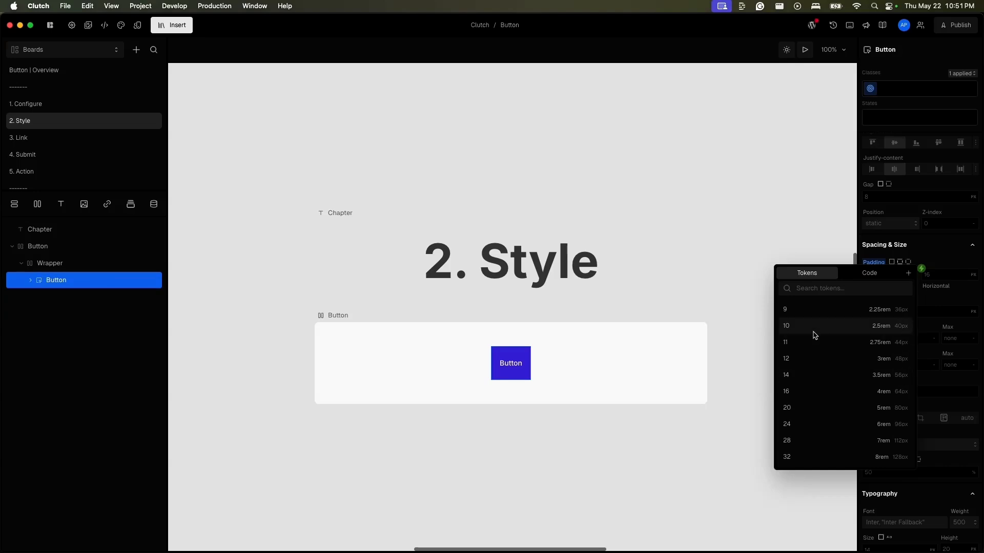
pyautogui.click(813, 330)
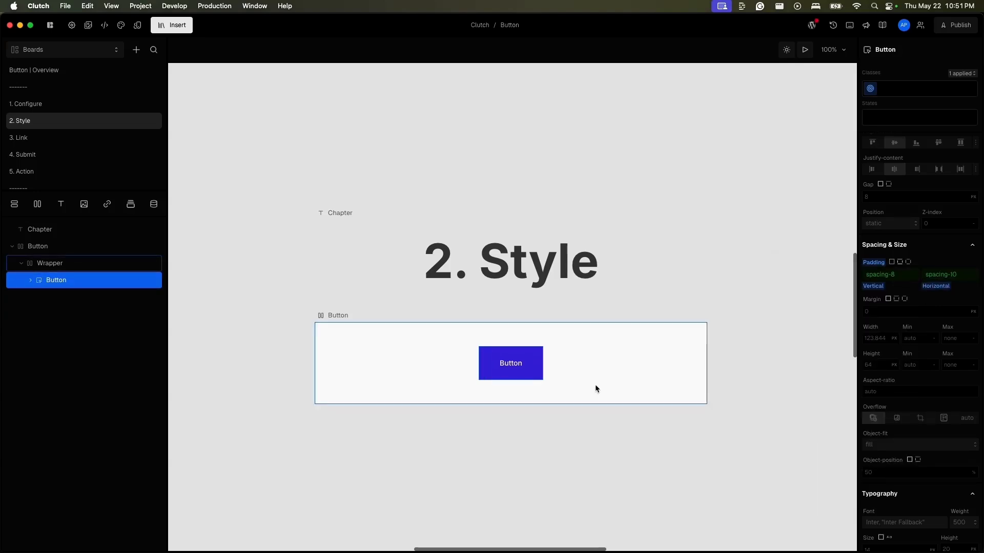
# Set the button's typography size to the text-xl token
pyautogui.scroll(-10, 902, 330)
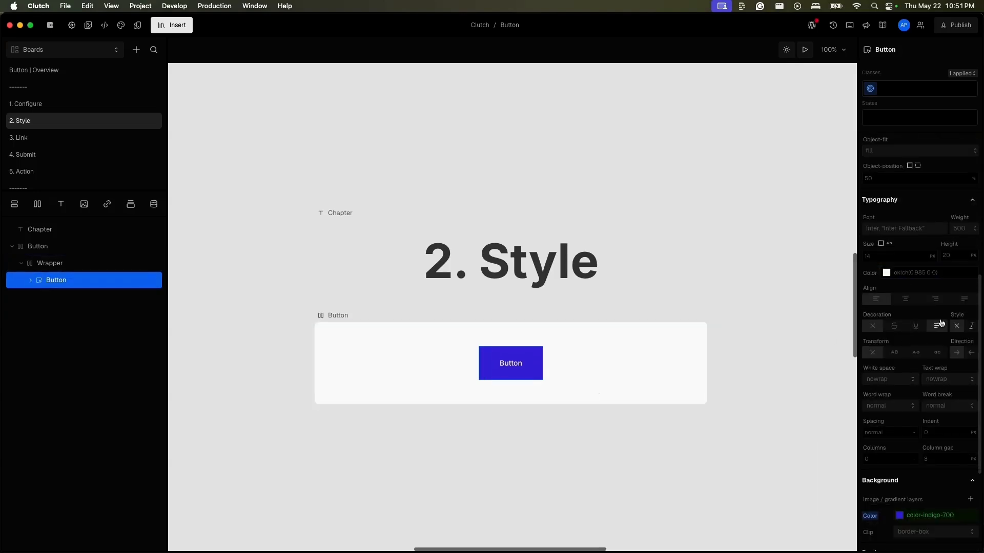
pyautogui.click(863, 251)
pyautogui.click(758, 288)
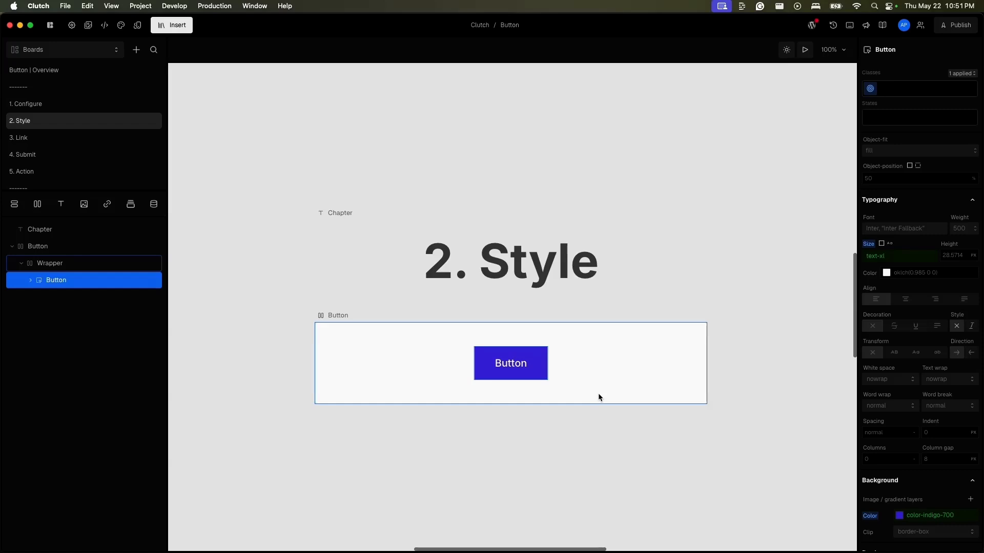
# Add the hover state to the button with the indigo 900 background color token, and preview the hover effect
pyautogui.click(891, 118)
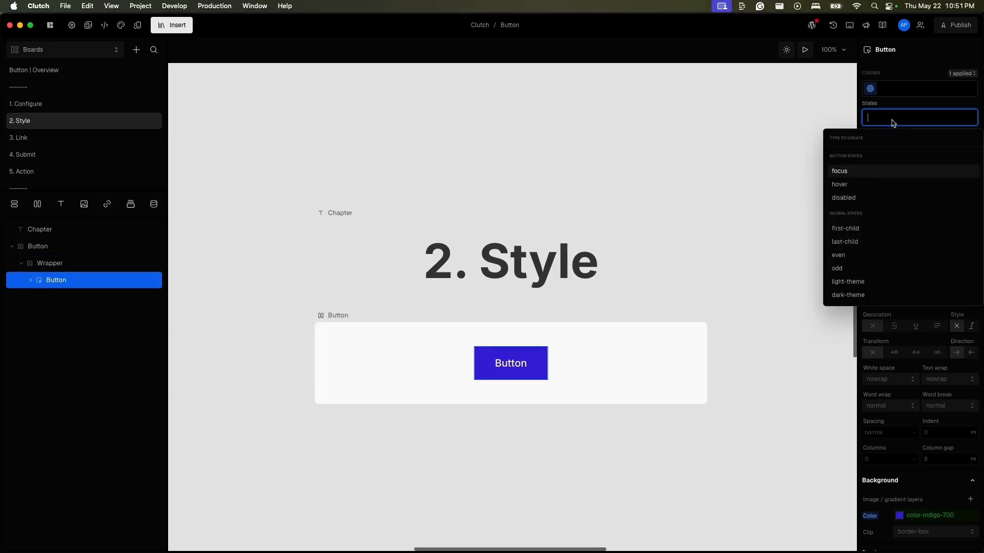
pyautogui.click(871, 190)
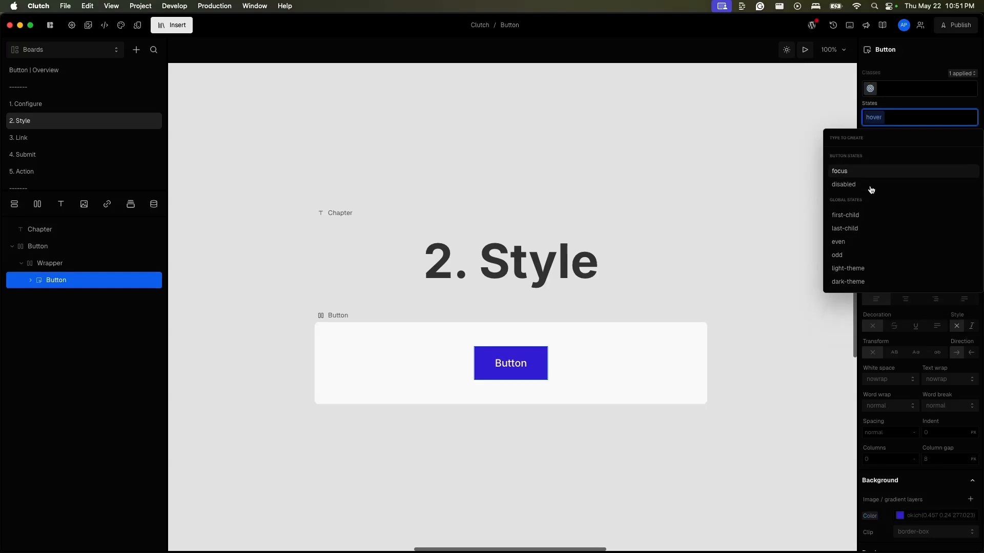
pyautogui.scroll(-5, 893, 398)
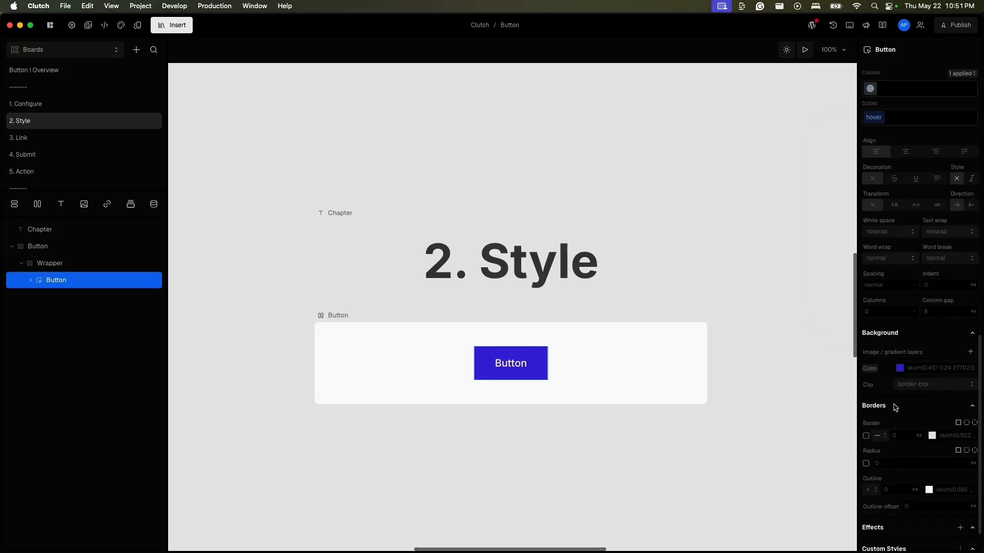
pyautogui.click(894, 364)
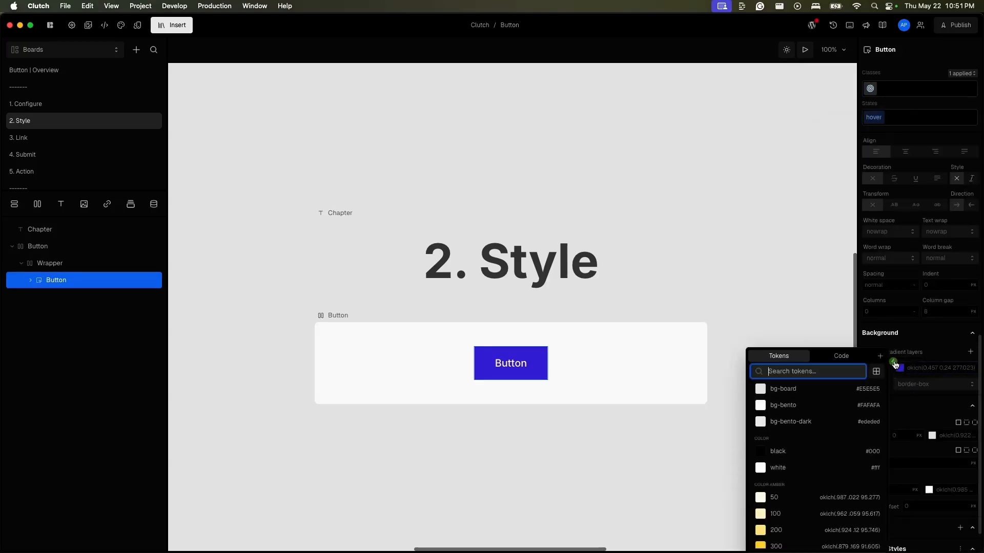
pyautogui.write('ing')
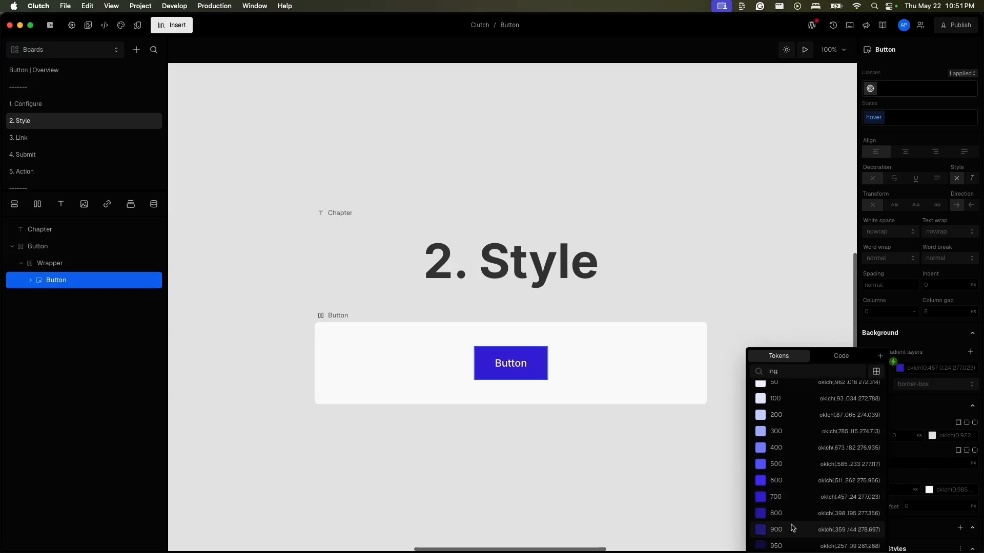
pyautogui.scroll(-1, 790, 526)
pyautogui.click(792, 527)
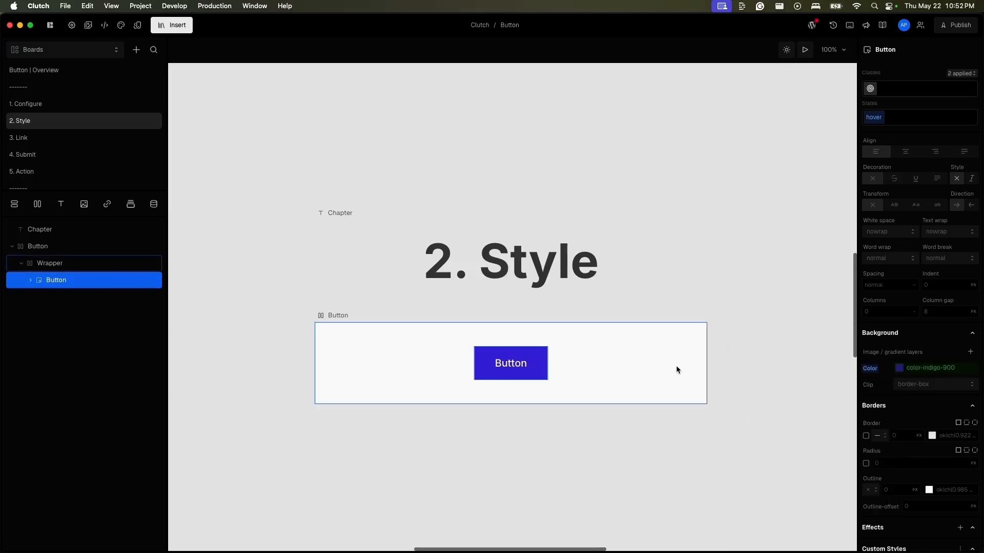
pyautogui.click(806, 51)
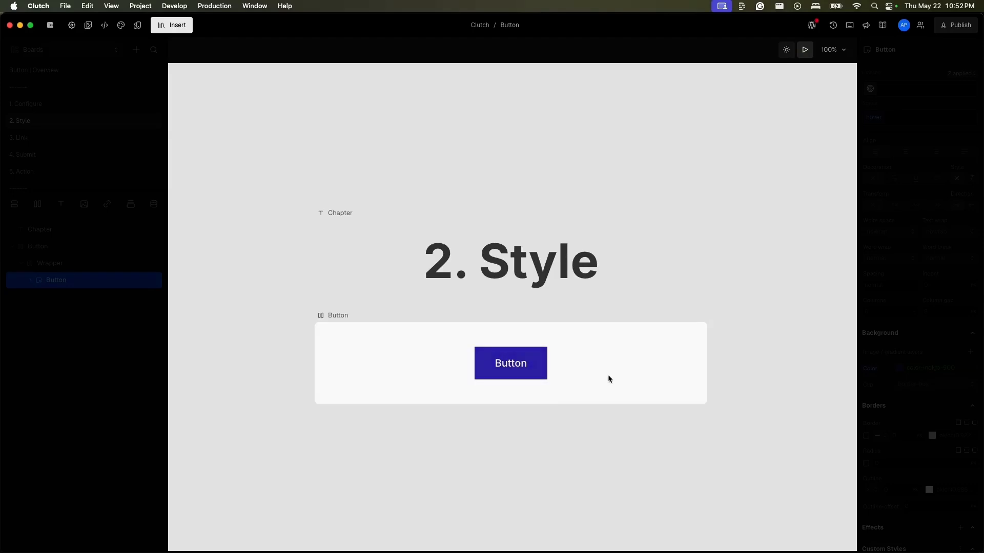
pyautogui.click(810, 57)
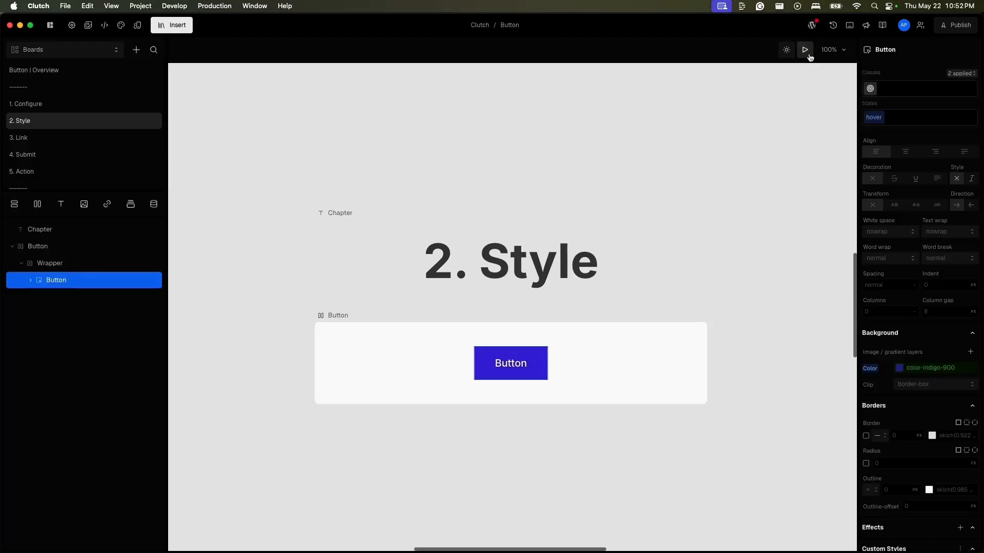
# Create a new state named active for the button
pyautogui.click(894, 120)
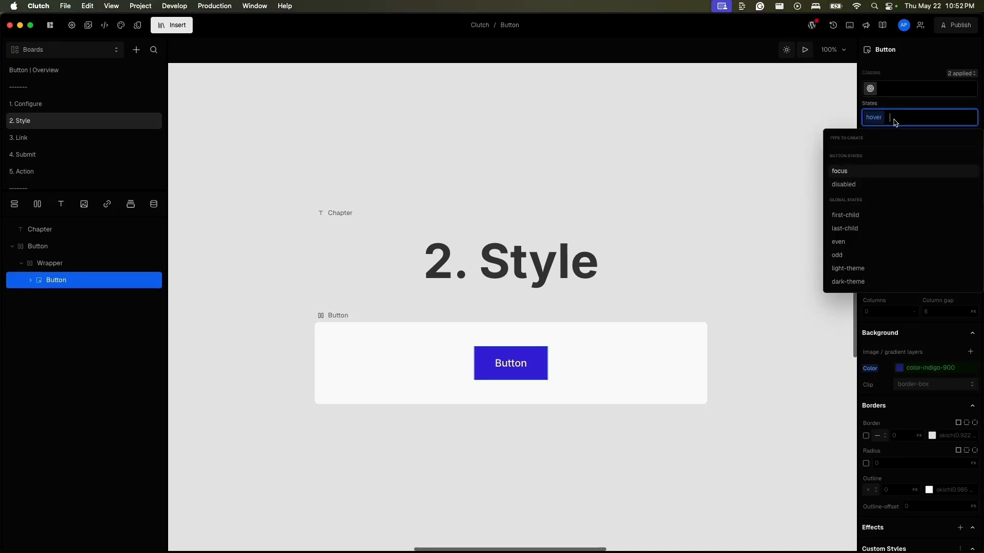
pyautogui.write('ac')
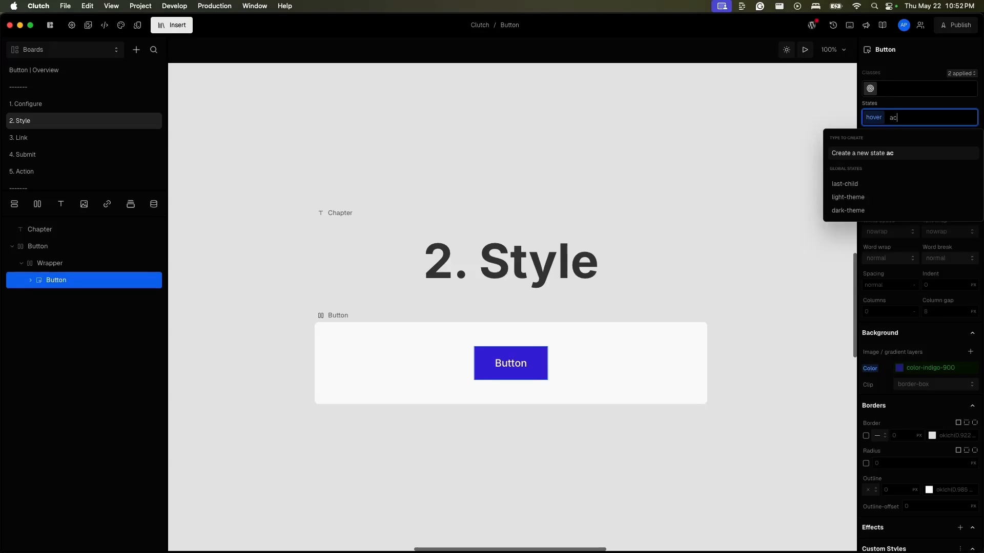
pyautogui.write('tive')
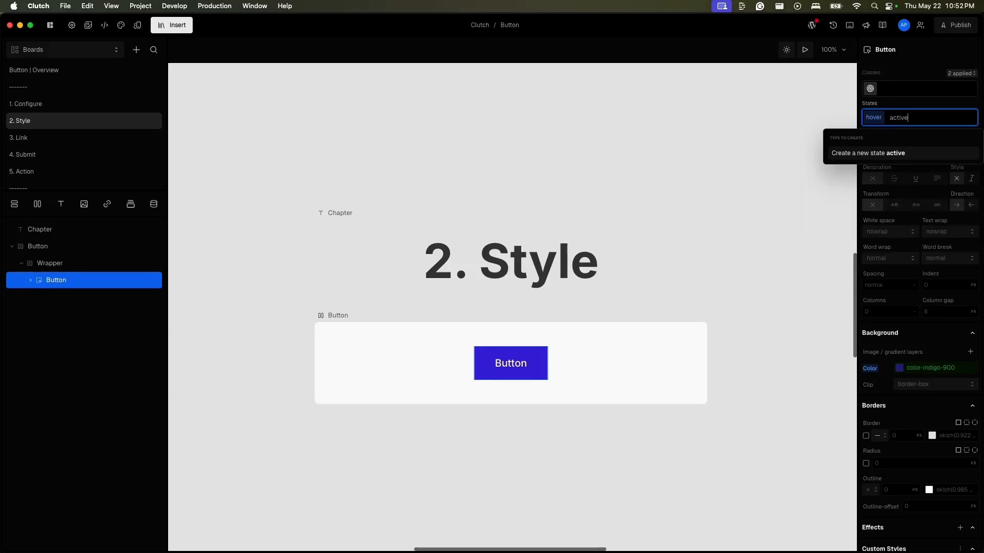
pyautogui.press('Return')
pyautogui.press('Escape')
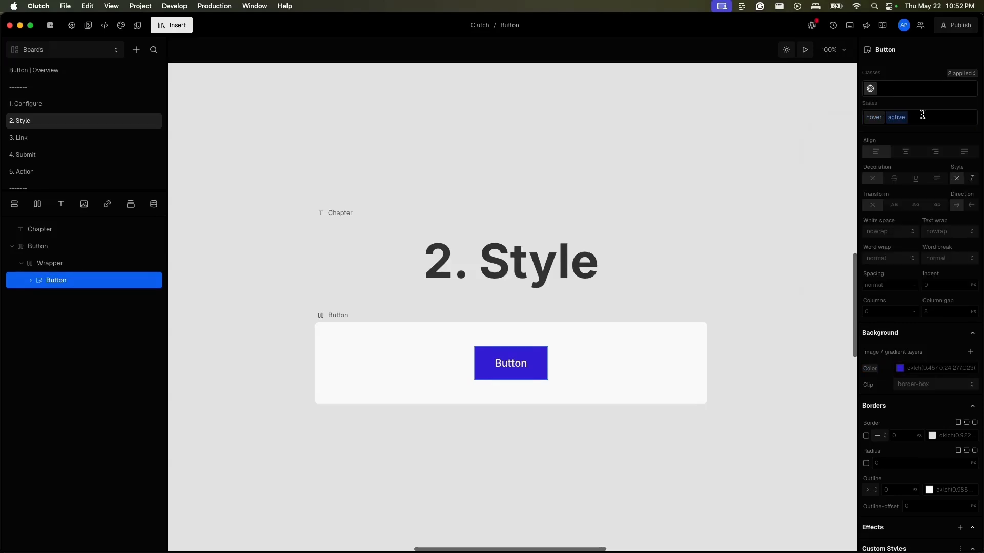
# Set the background color of the button's active state to the indigo 950 token
pyautogui.click(894, 365)
pyautogui.write('ba')
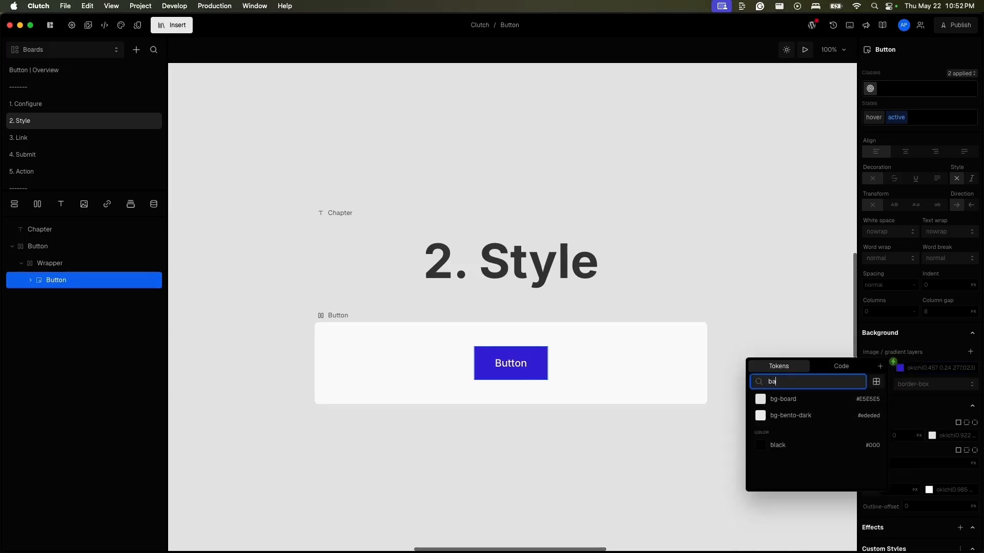
pyautogui.press('BackSpace')
pyautogui.press('BackSpace')
pyautogui.write('in')
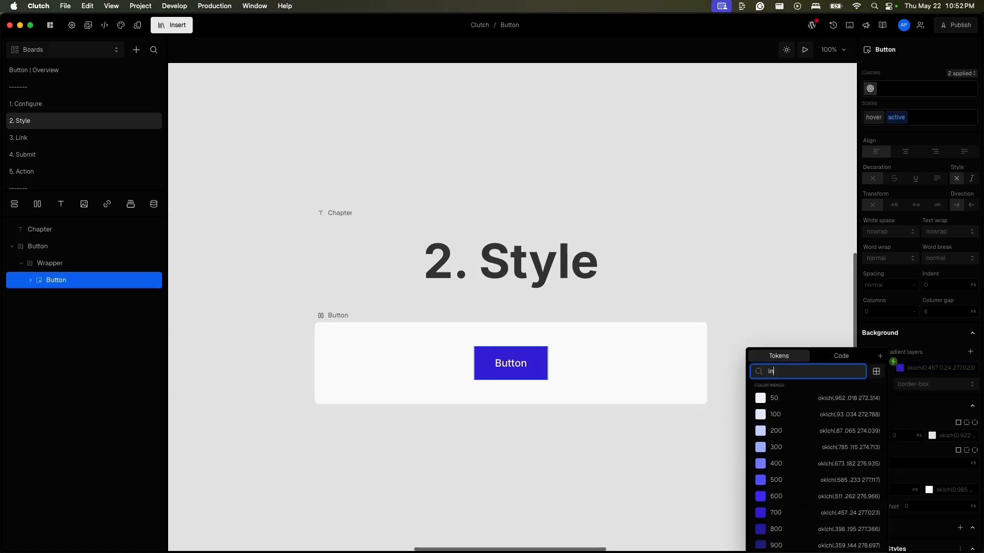
pyautogui.write('d')
pyautogui.scroll(-1, 776, 479)
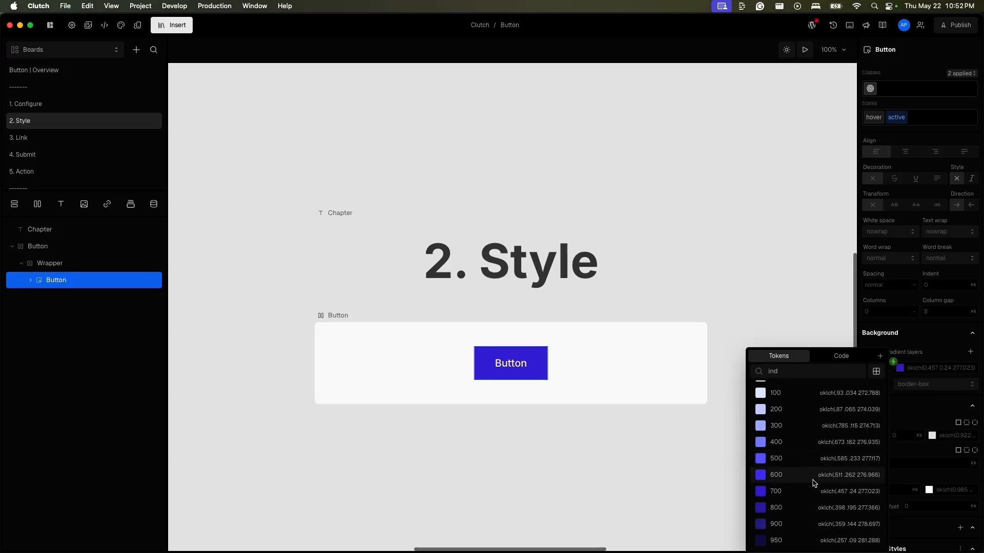
pyautogui.click(778, 541)
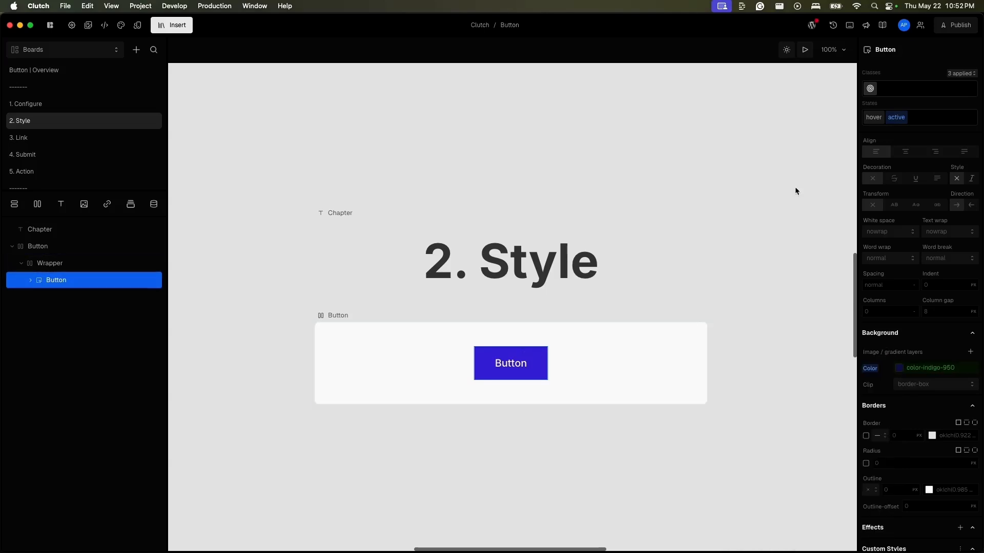
# Preview the board and test the button's active state, and return to editing
pyautogui.click(805, 49)
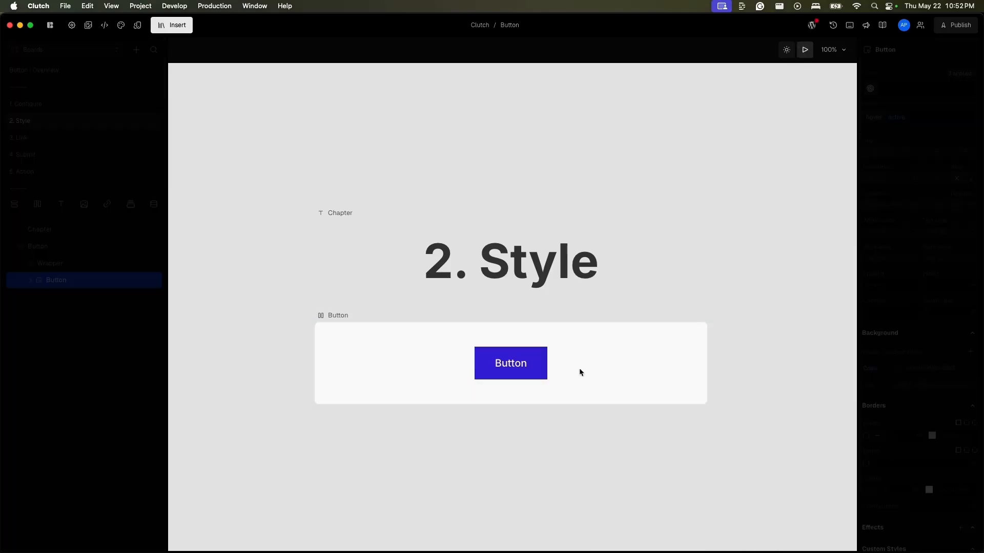
pyautogui.click(535, 372)
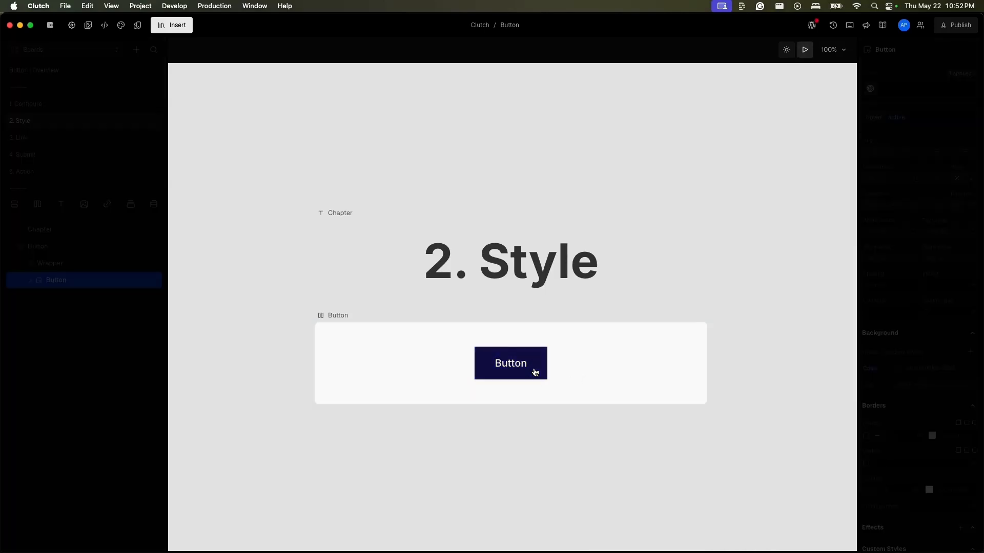
pyautogui.click(535, 372)
pyautogui.click(535, 372)
pyautogui.click(535, 372)
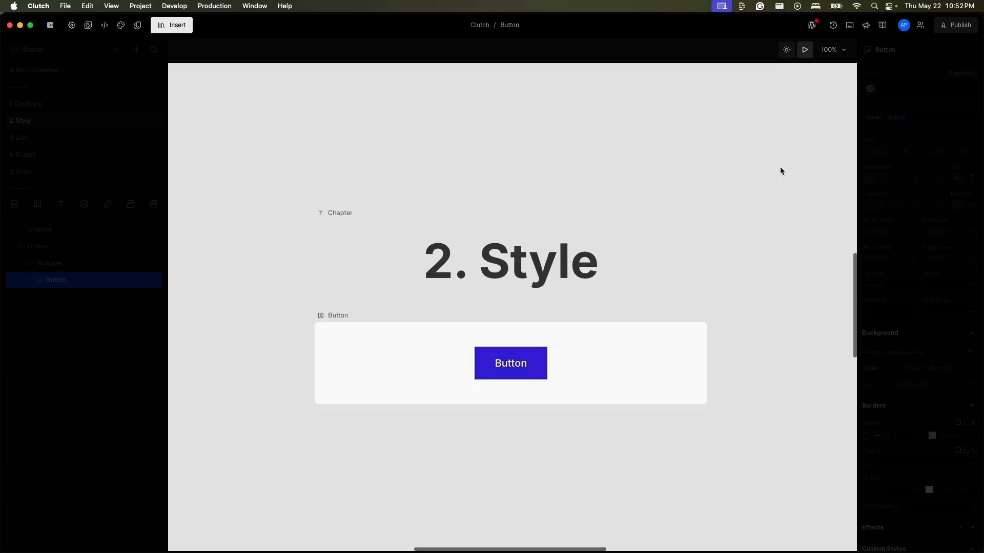
pyautogui.click(806, 51)
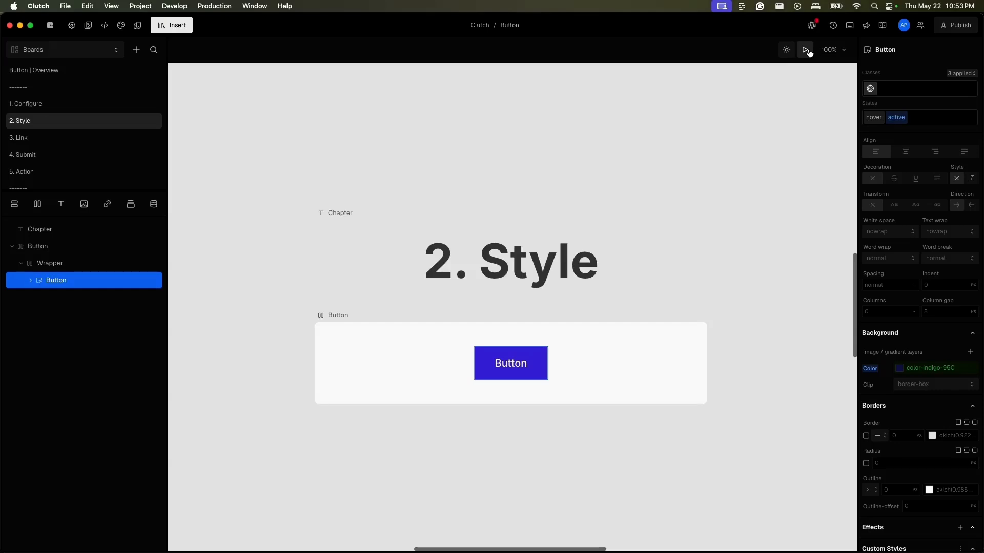
# Add the disabled state to the button and set its background color to the indigo 300 token
pyautogui.click(935, 120)
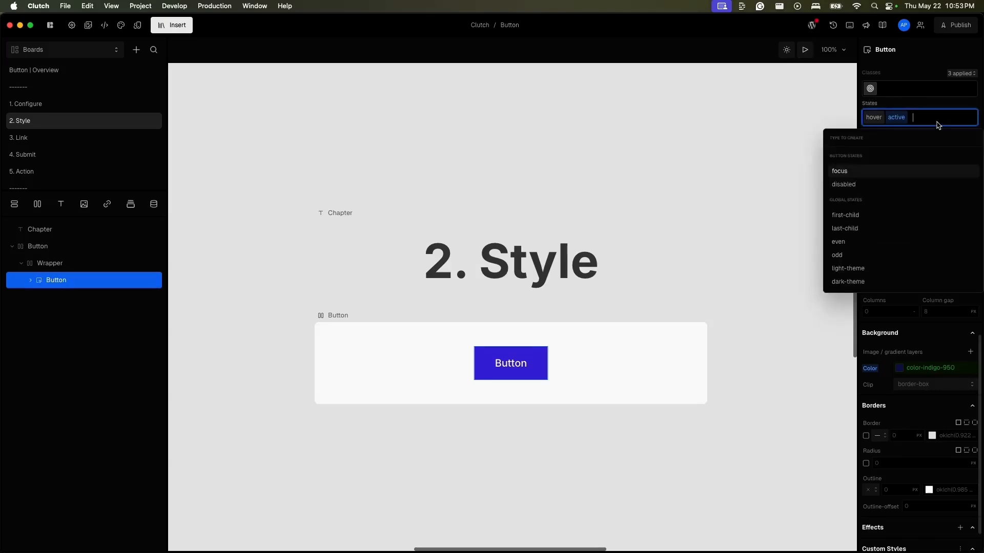
pyautogui.click(904, 186)
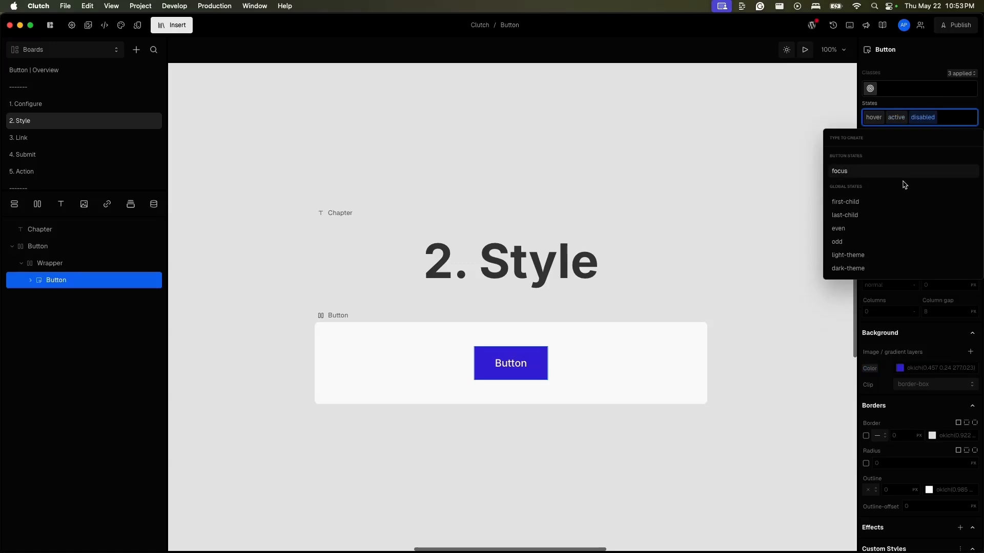
pyautogui.press('Escape')
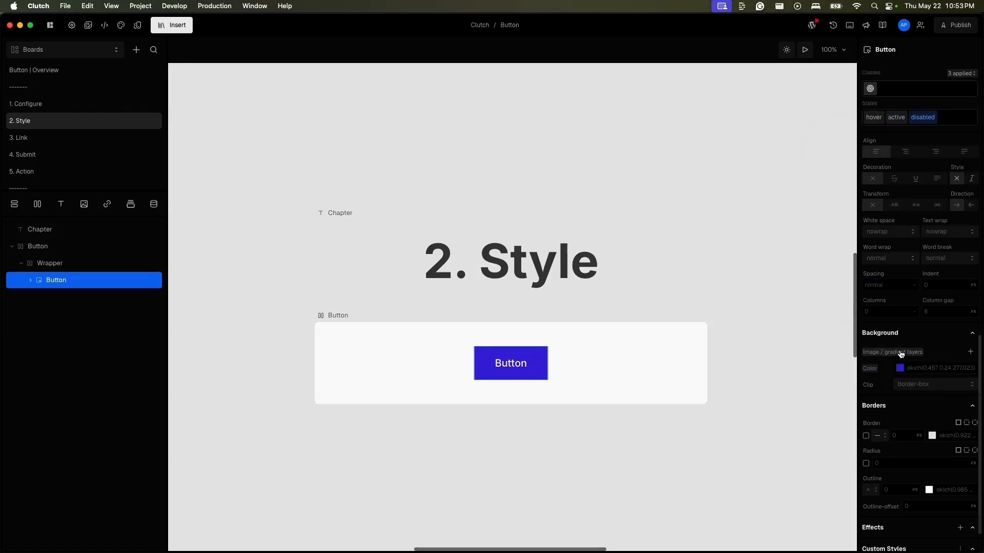
pyautogui.click(897, 365)
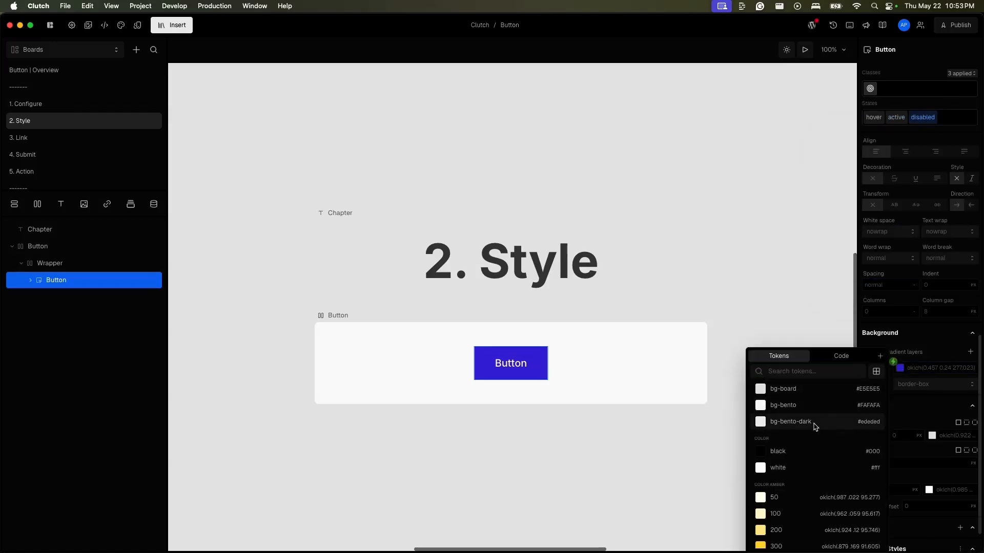
pyautogui.scroll(-5, 820, 435)
pyautogui.scroll(5, 820, 435)
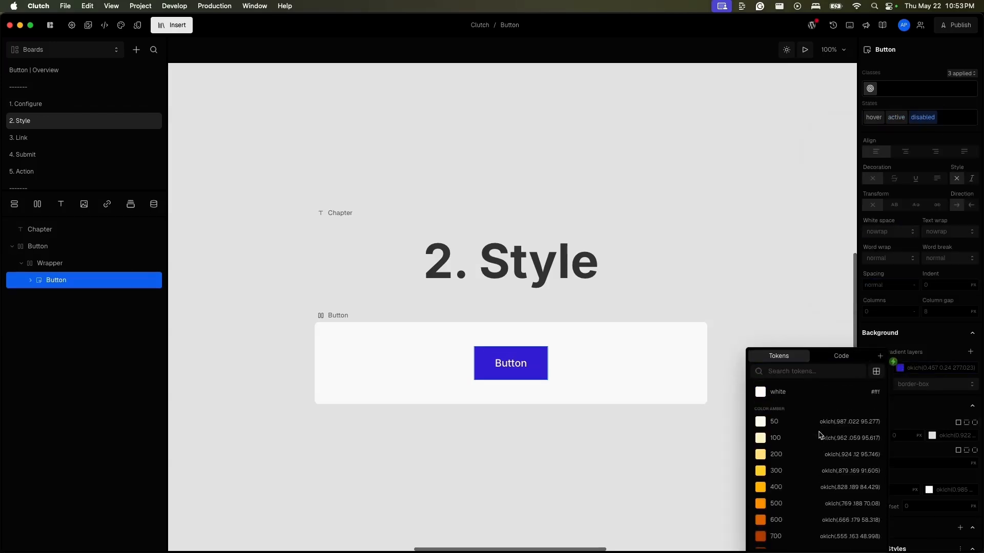
pyautogui.click(816, 372)
pyautogui.write('ing')
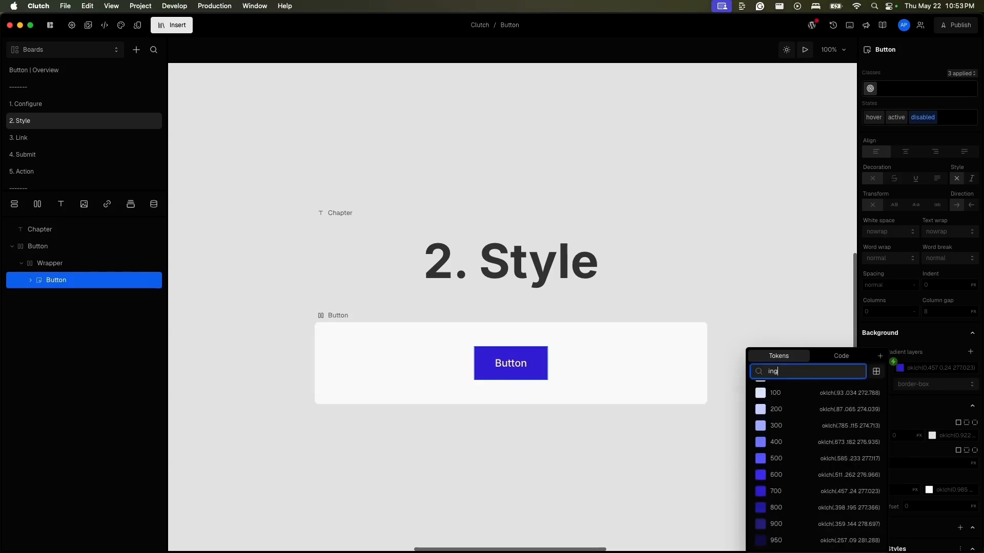
pyautogui.click(818, 426)
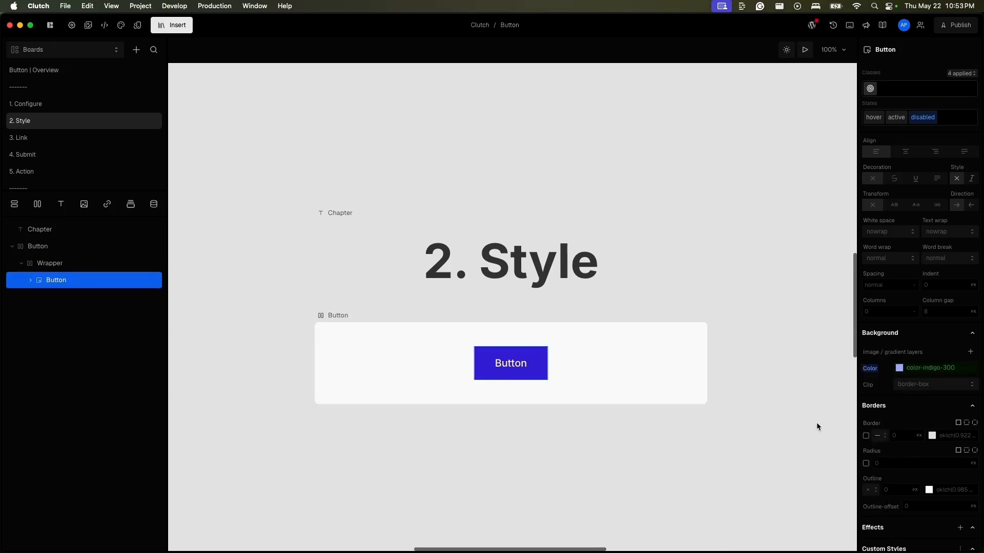
# Add the disabled property to the button with the value true, and preview the disabled button
pyautogui.scroll(3, 898, 324)
pyautogui.scroll(5, 898, 325)
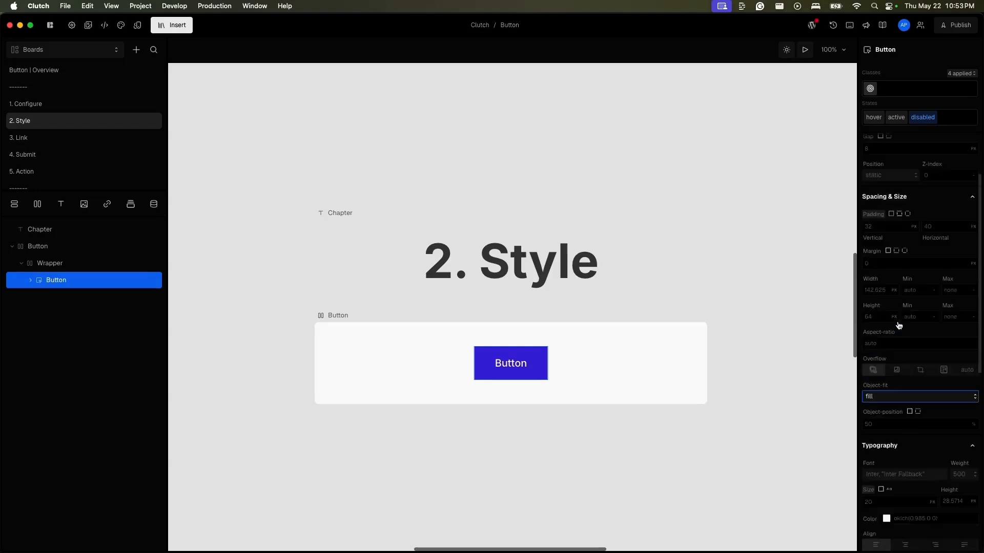
pyautogui.click(954, 116)
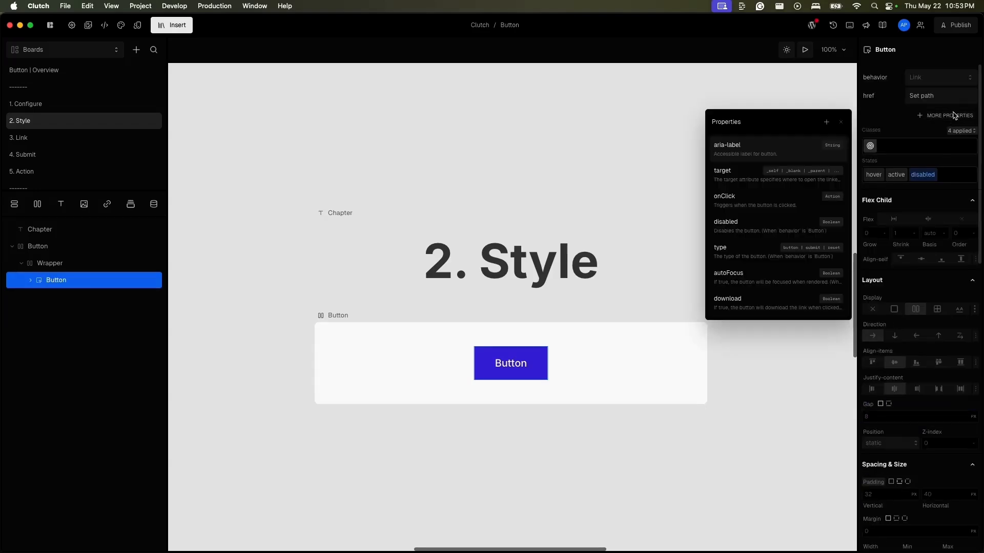
pyautogui.click(785, 223)
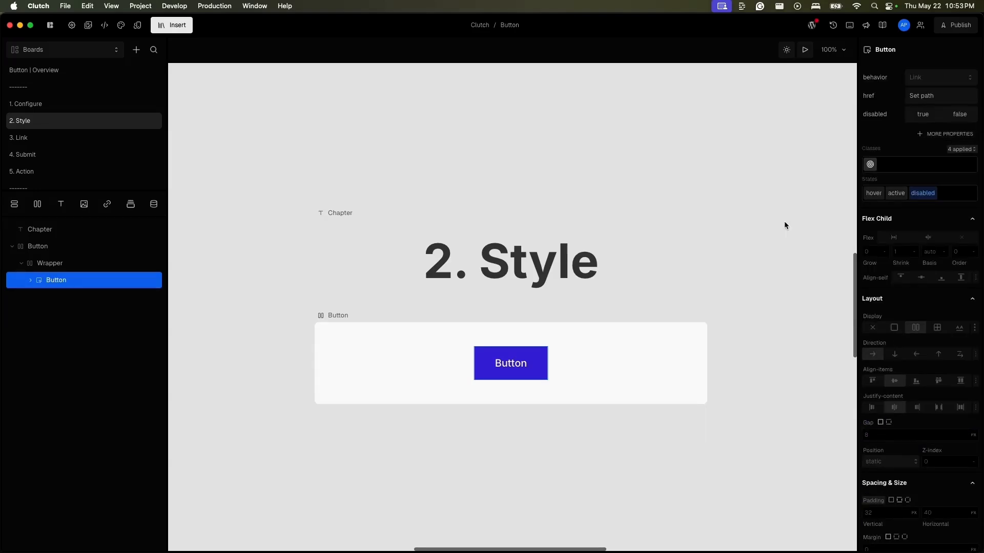
pyautogui.click(930, 115)
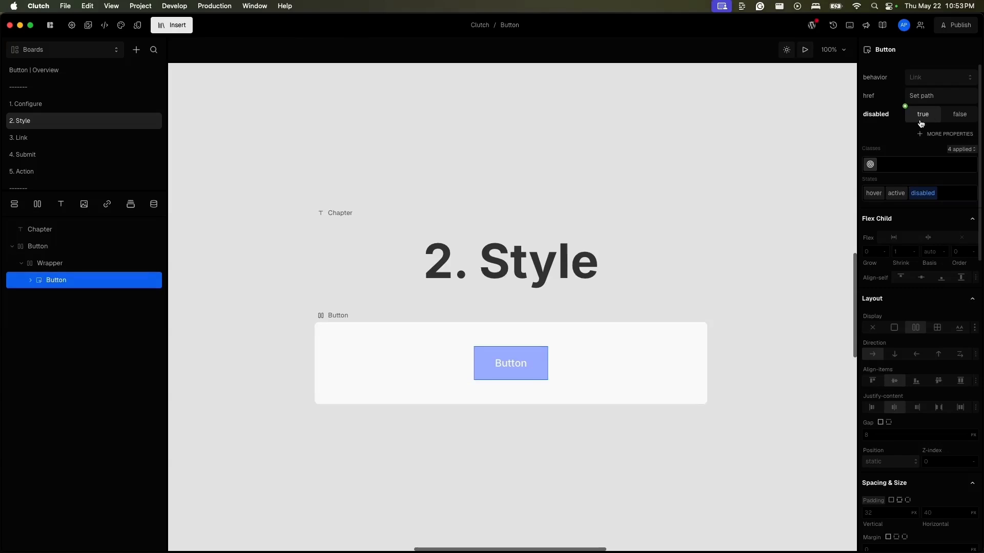
pyautogui.click(891, 138)
pyautogui.click(891, 138)
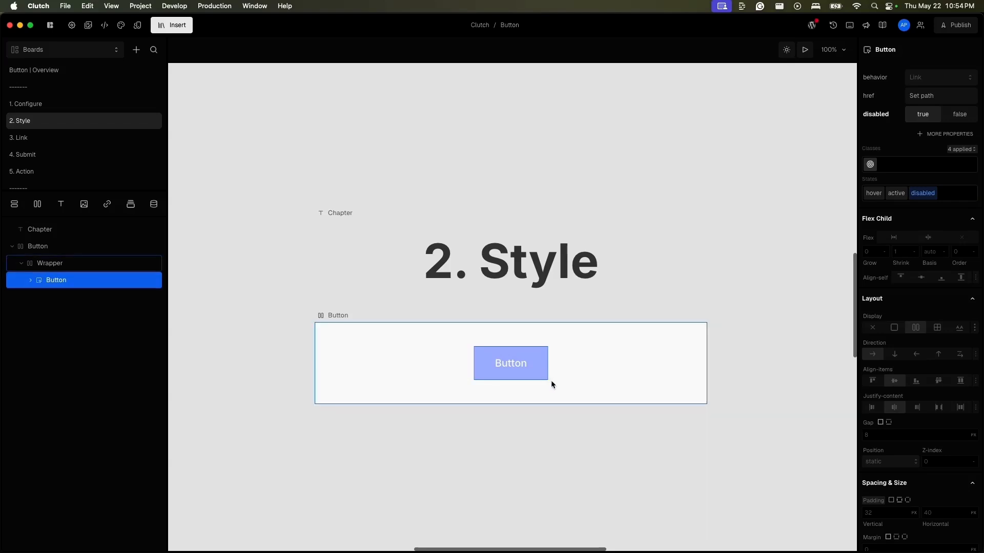
pyautogui.click(804, 50)
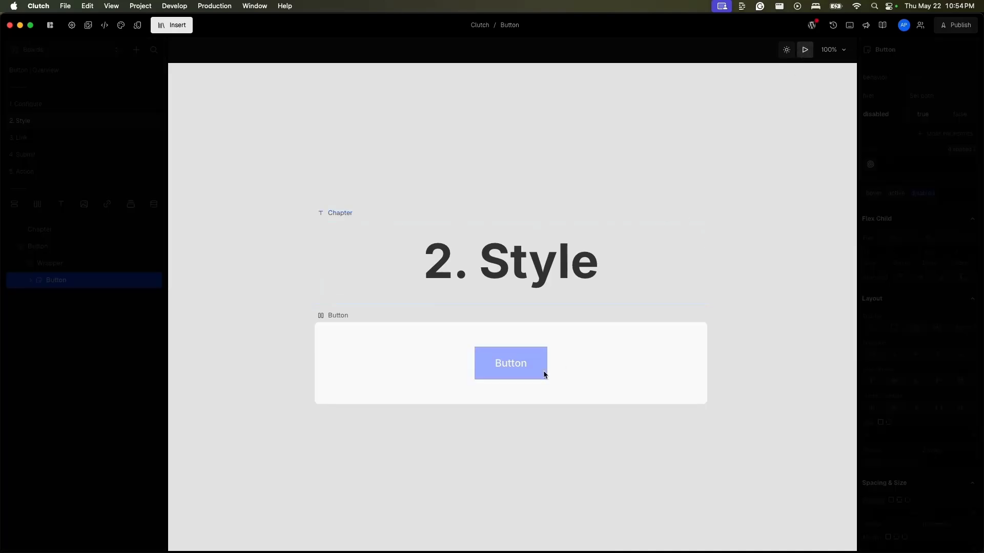
pyautogui.press('Escape')
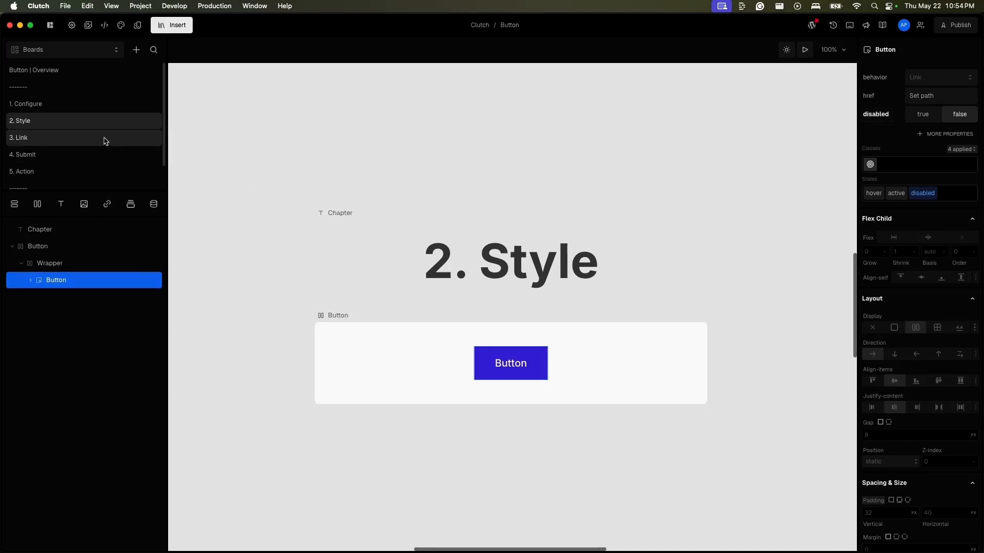
pyautogui.click(105, 141)
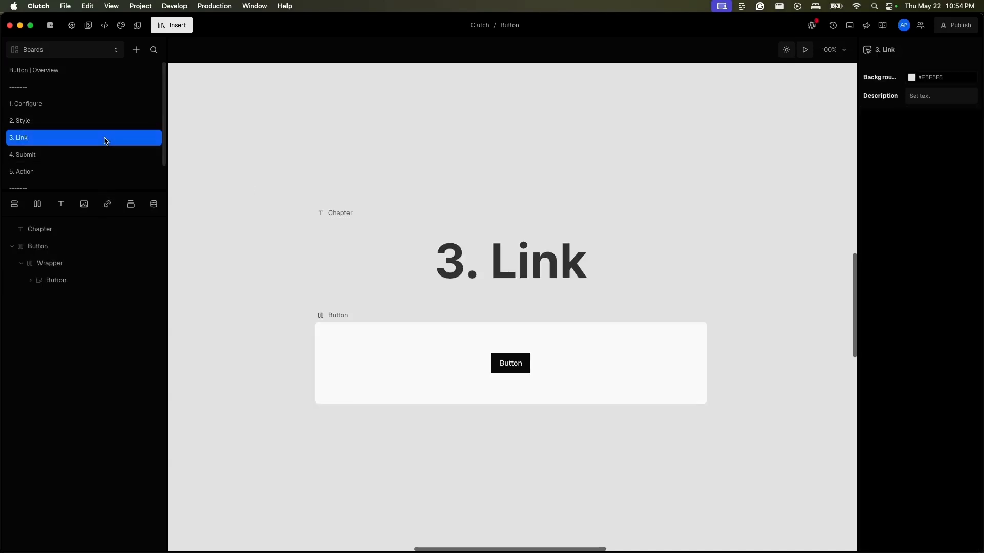
pyautogui.click(92, 286)
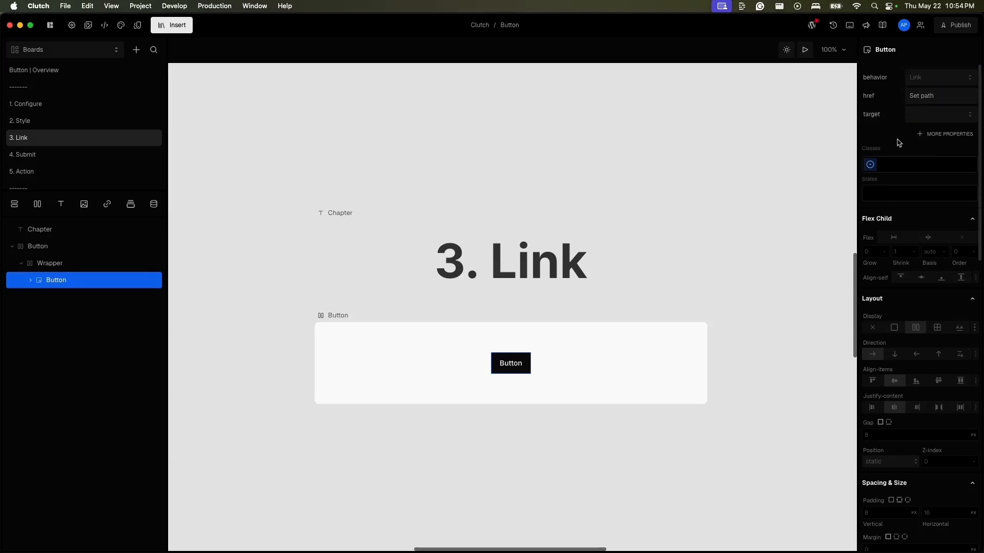
pyautogui.click(945, 97)
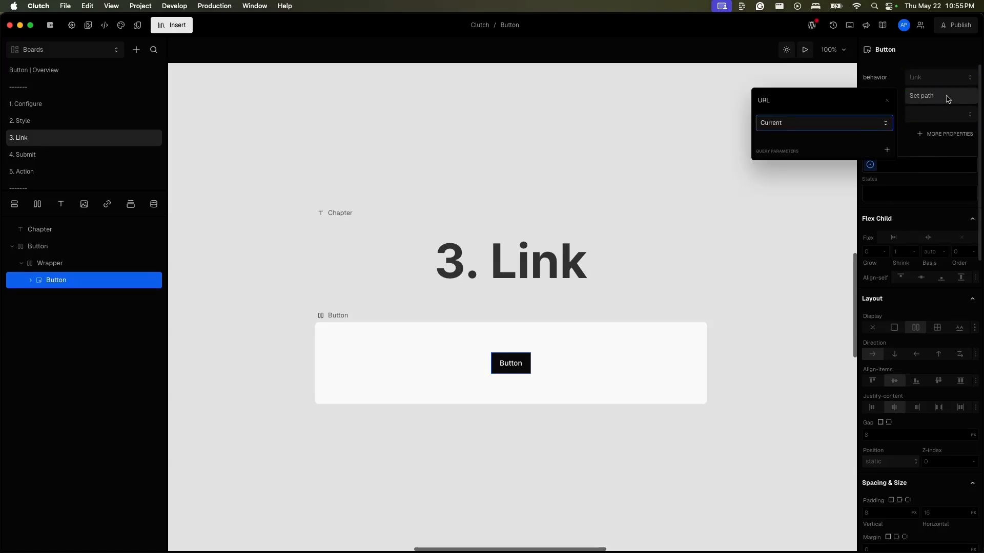
pyautogui.click(886, 128)
pyautogui.click(847, 158)
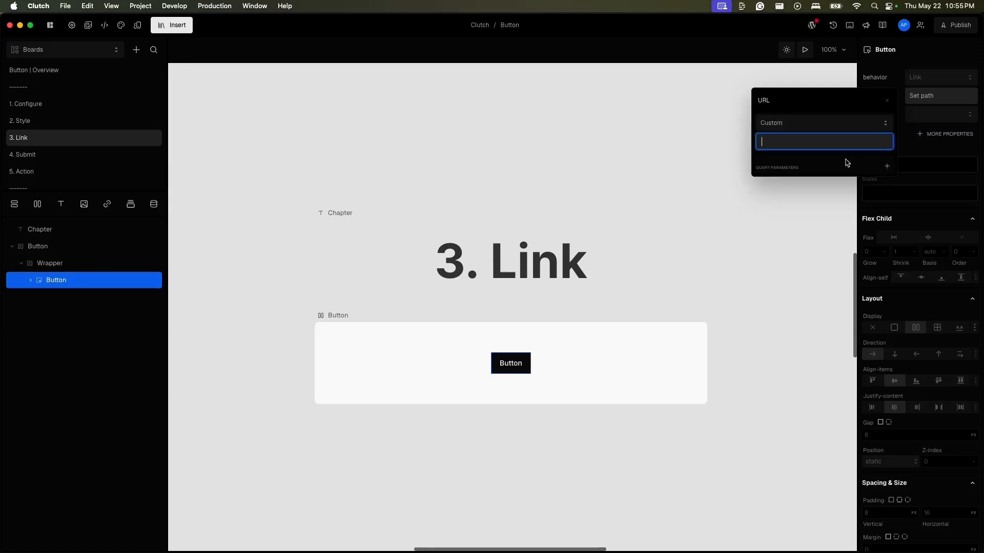
pyautogui.write('htt')
pyautogui.write('ps')
pyautogui.write('://clutch')
pyautogui.write('.ti')
pyautogui.write('io')
# Set the link button's target to _blank so the URL opens in a new tab
pyautogui.click(925, 120)
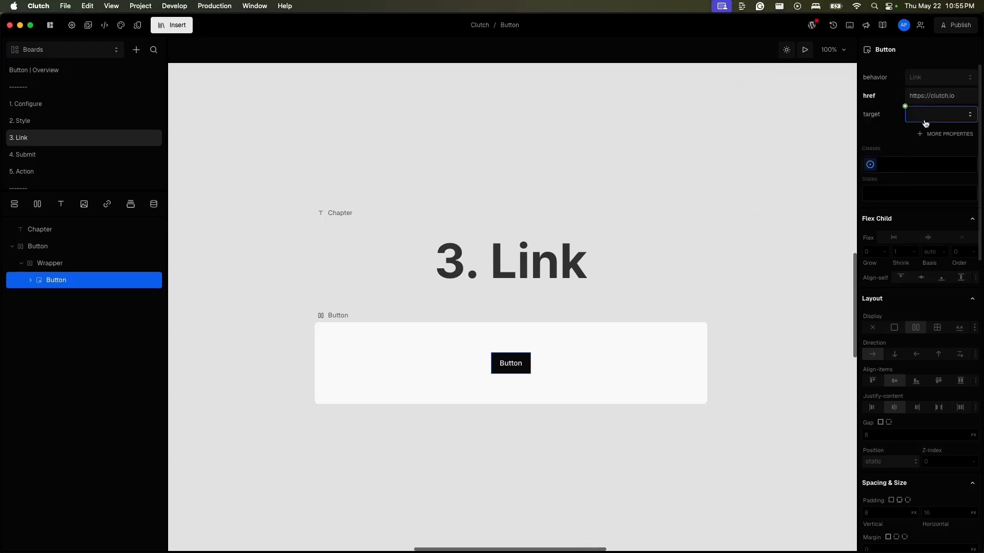
pyautogui.click(932, 119)
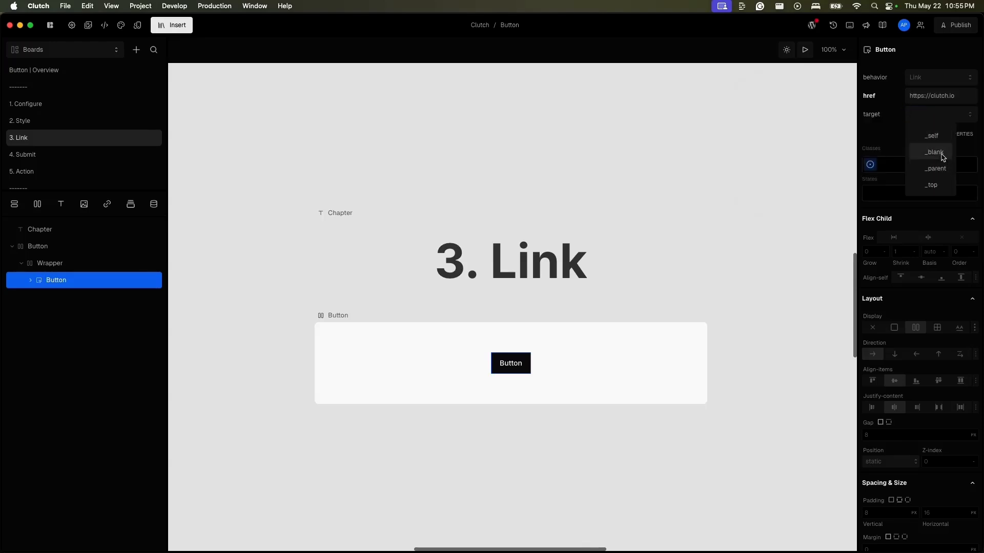
pyautogui.click(942, 154)
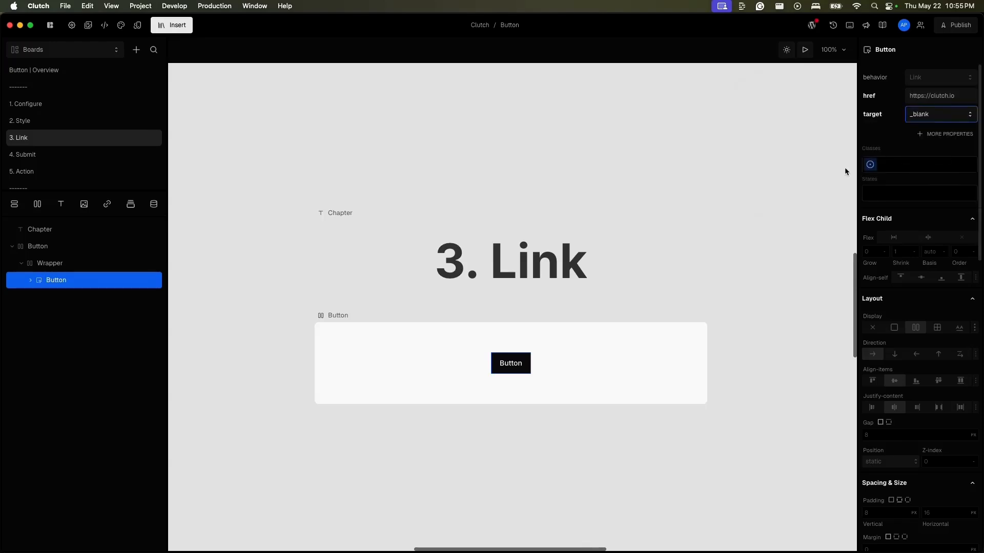
# Preview the 3. Link board, test the button's link in the browser, and return to Clutch
pyautogui.click(805, 49)
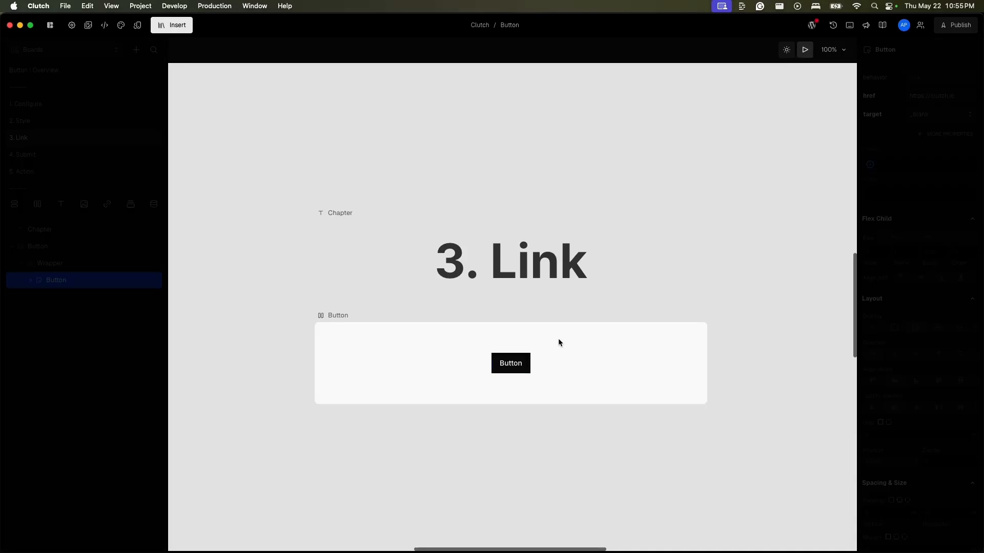
pyautogui.click(519, 372)
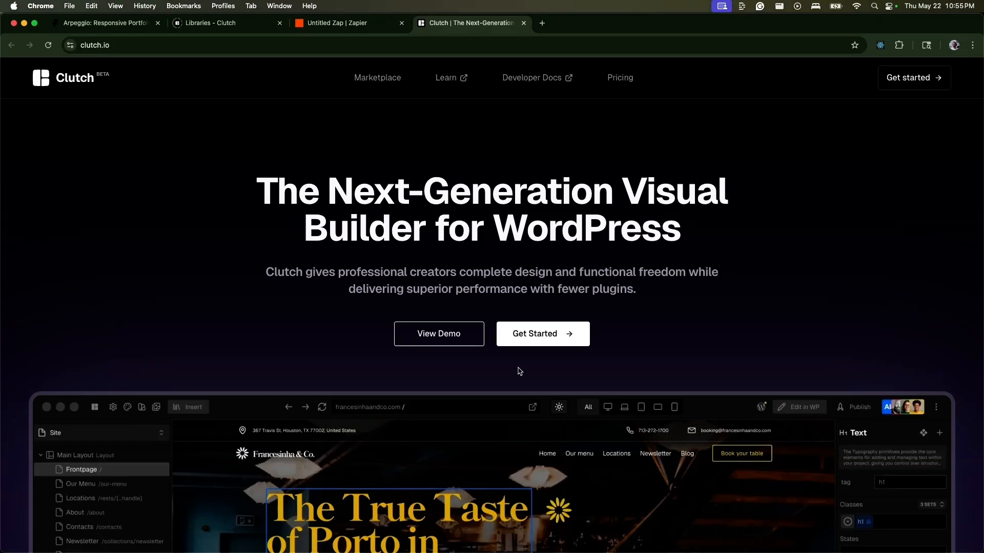
pyautogui.press('super+Tab')
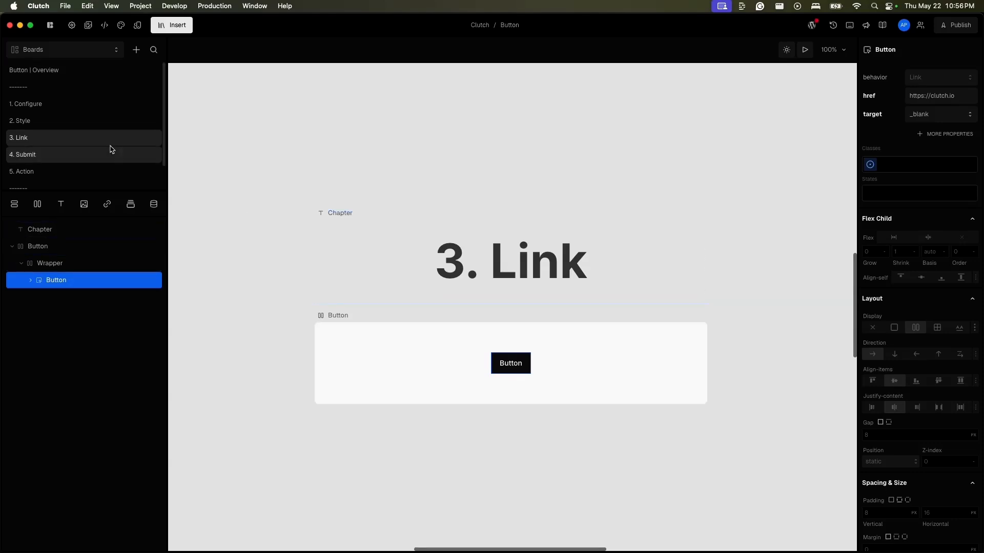
# On the 4. Submit board, inspect the formData and zapURL parameters of the Email Form's sendToZapier submit action
pyautogui.click(111, 154)
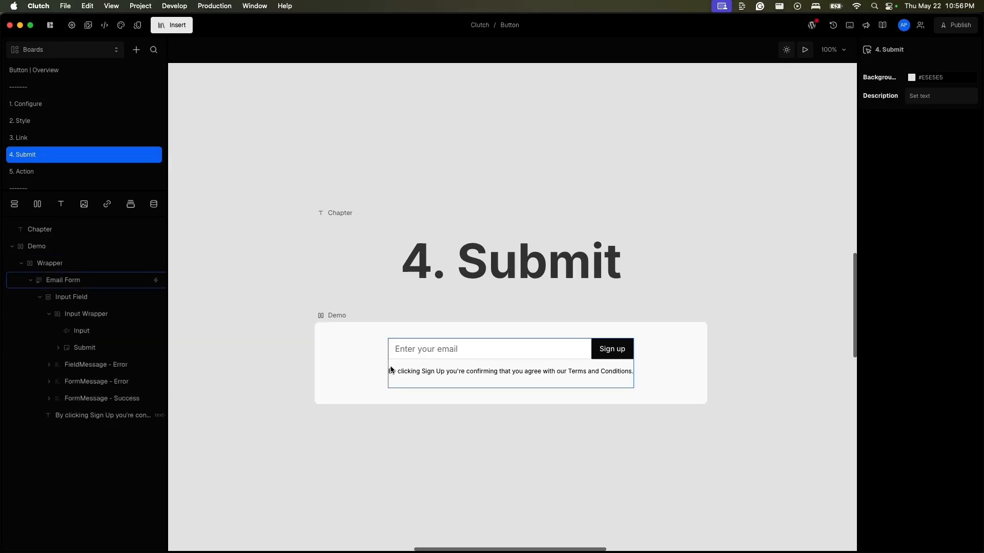
pyautogui.click(108, 281)
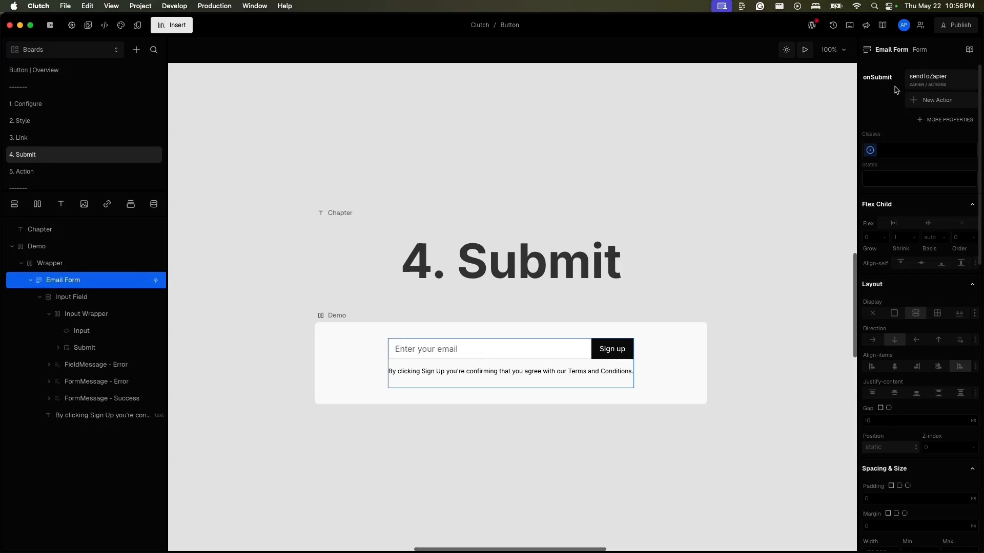
pyautogui.click(934, 81)
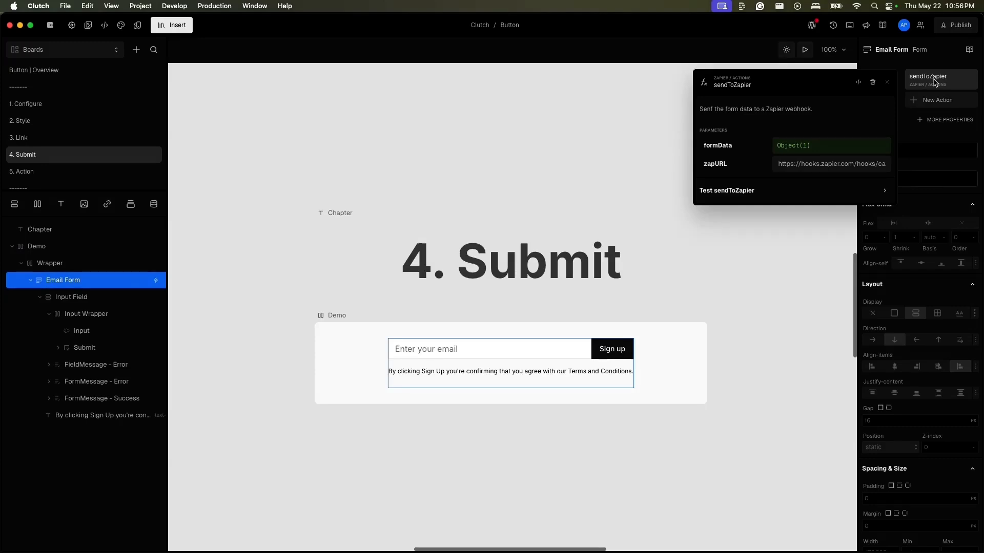
pyautogui.click(816, 154)
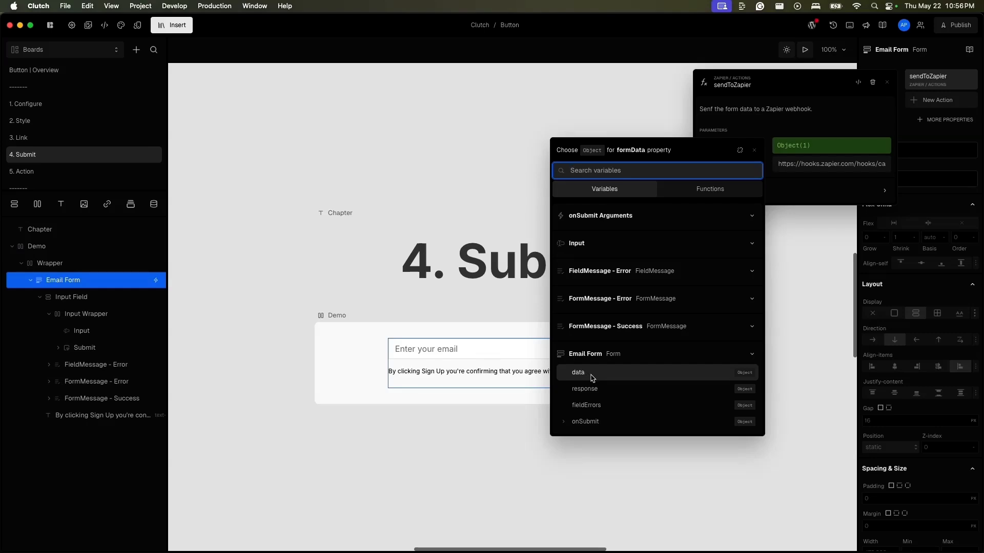
pyautogui.click(818, 158)
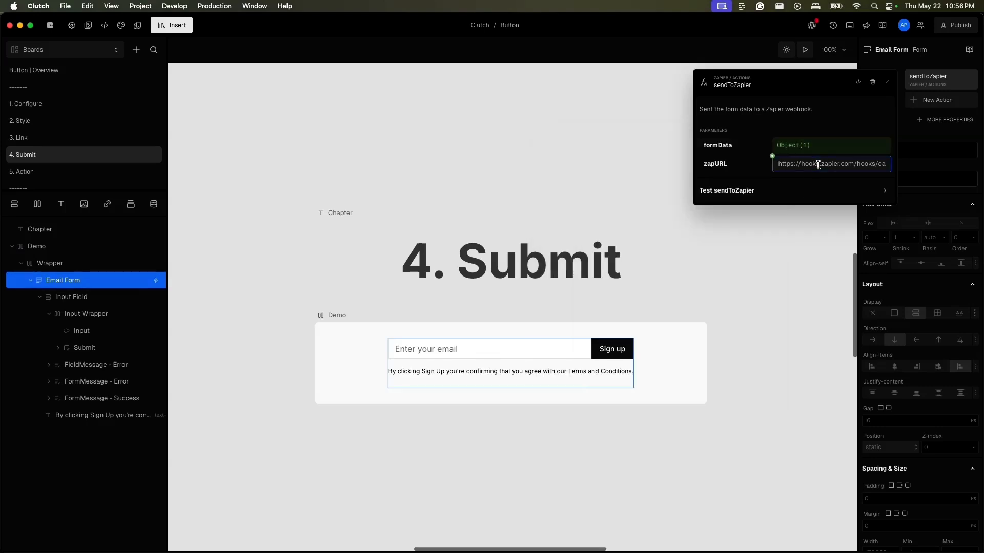
pyautogui.click(888, 83)
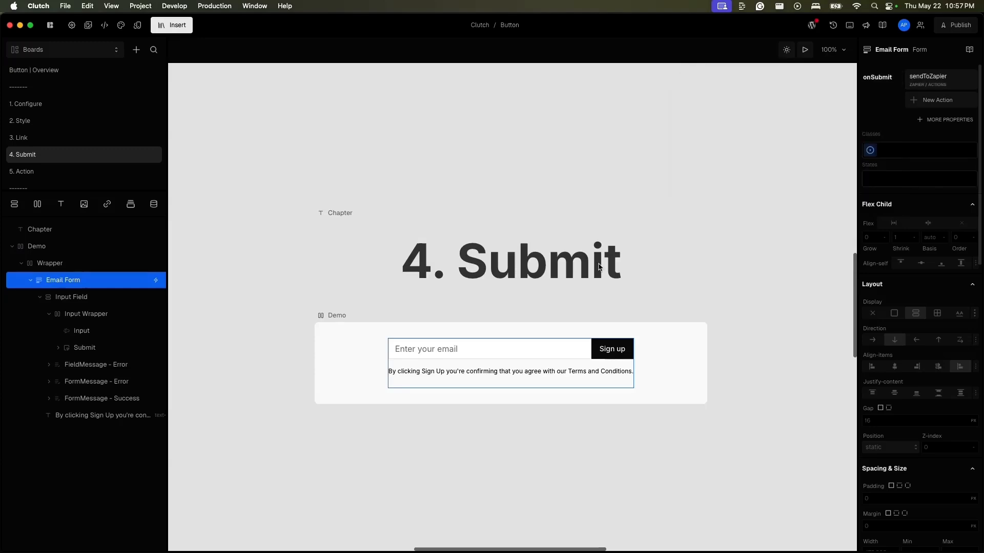
# Add the type property to the form's Submit button and set it to submit
pyautogui.click(131, 351)
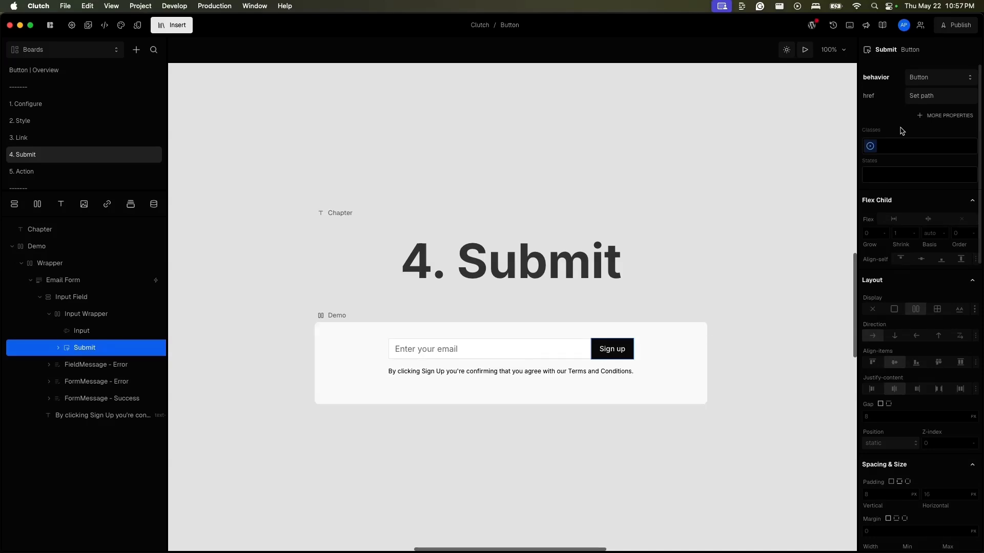
pyautogui.click(946, 116)
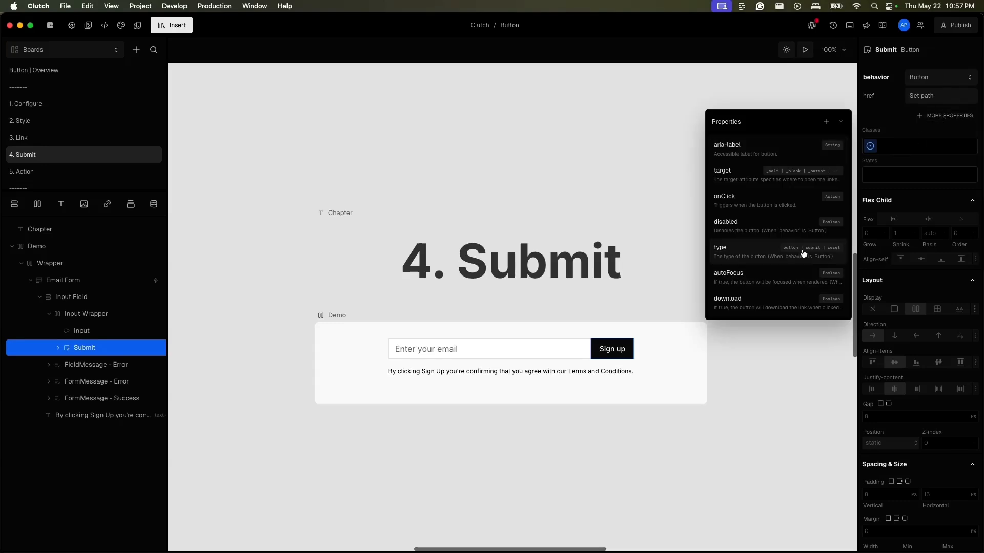
pyautogui.click(769, 263)
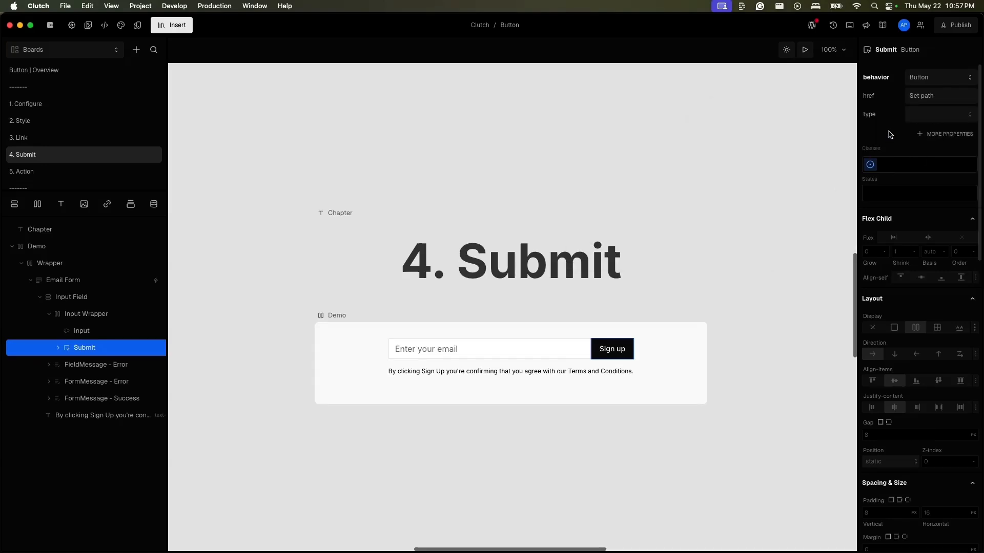
pyautogui.click(930, 114)
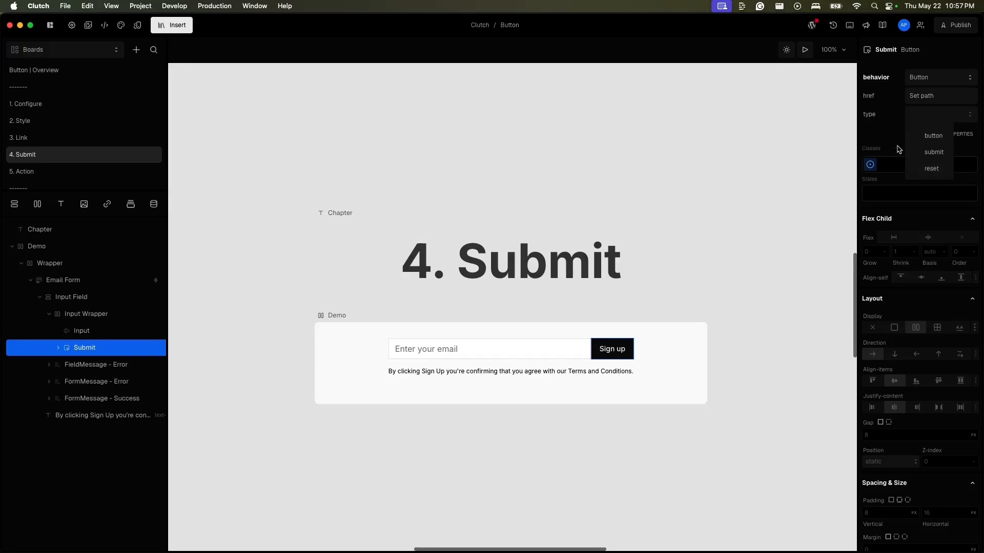
pyautogui.click(926, 157)
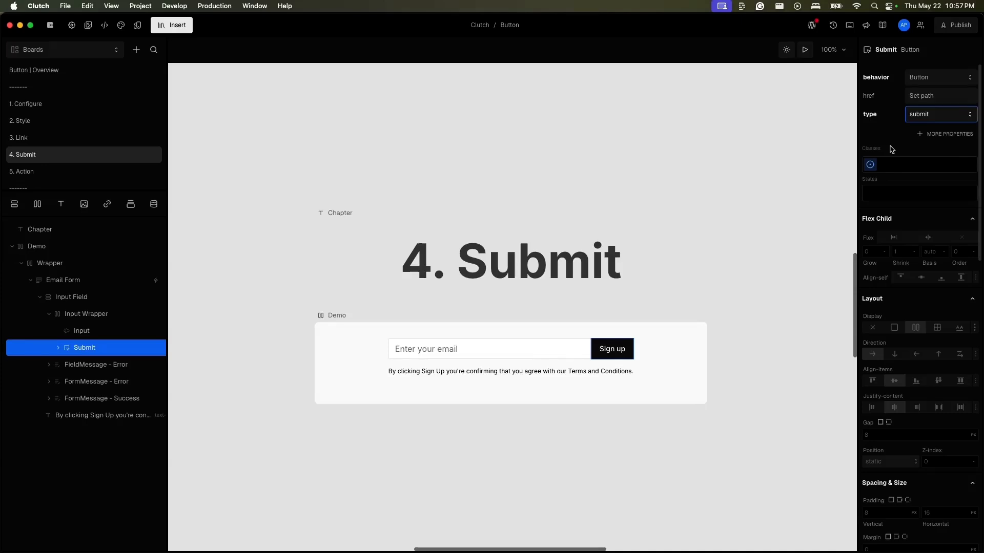
# Preview the 4. Submit board, fill in the form's email field with a test address, and submit the form
pyautogui.click(805, 49)
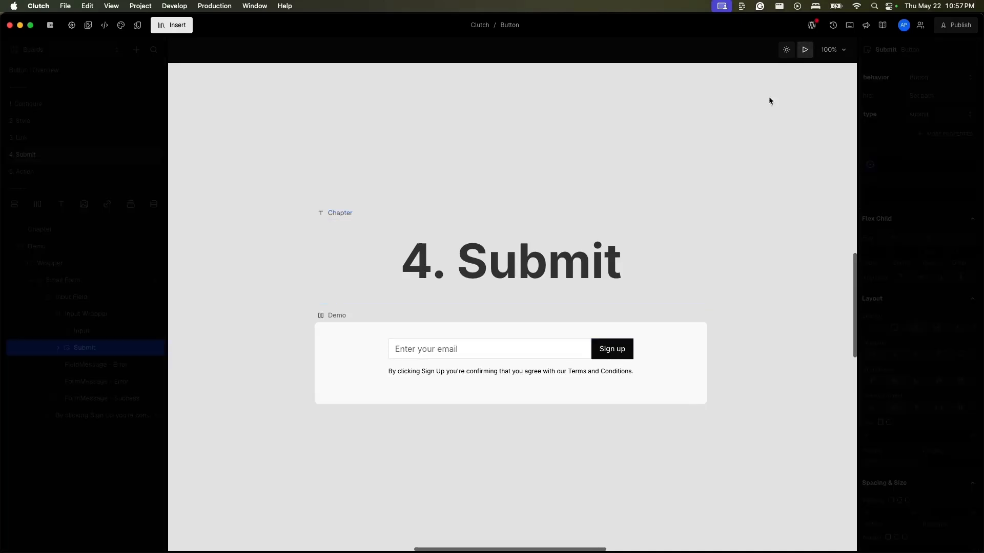
pyautogui.click(454, 341)
pyautogui.write('Hellow')
pyautogui.write('wo')
pyautogui.write('rld@')
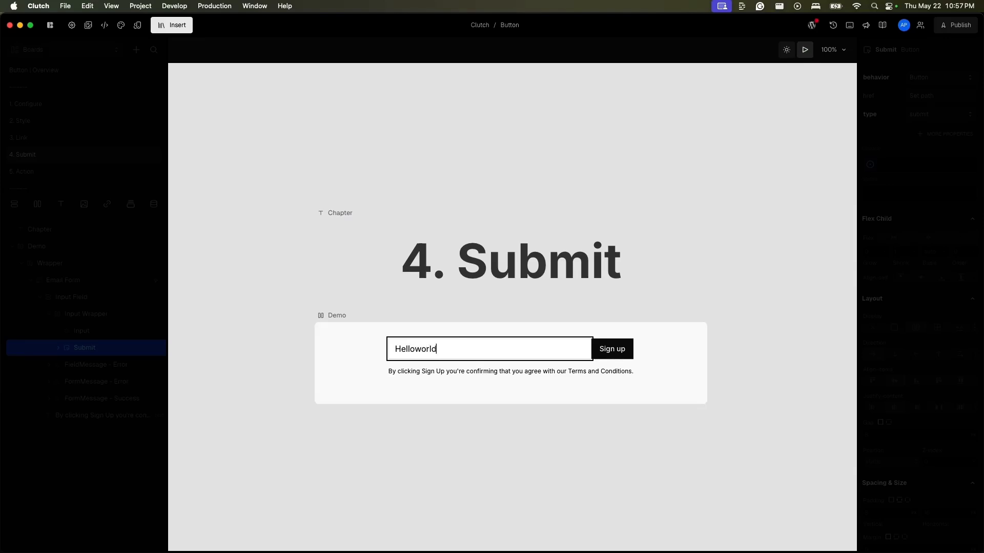
pyautogui.press('BackSpace')
pyautogui.press('BackSpace')
pyautogui.press('BackSpace')
pyautogui.press('BackSpace')
pyautogui.press('BackSpace')
pyautogui.press('BackSpace')
pyautogui.write('@world.com')
pyautogui.press('Return')
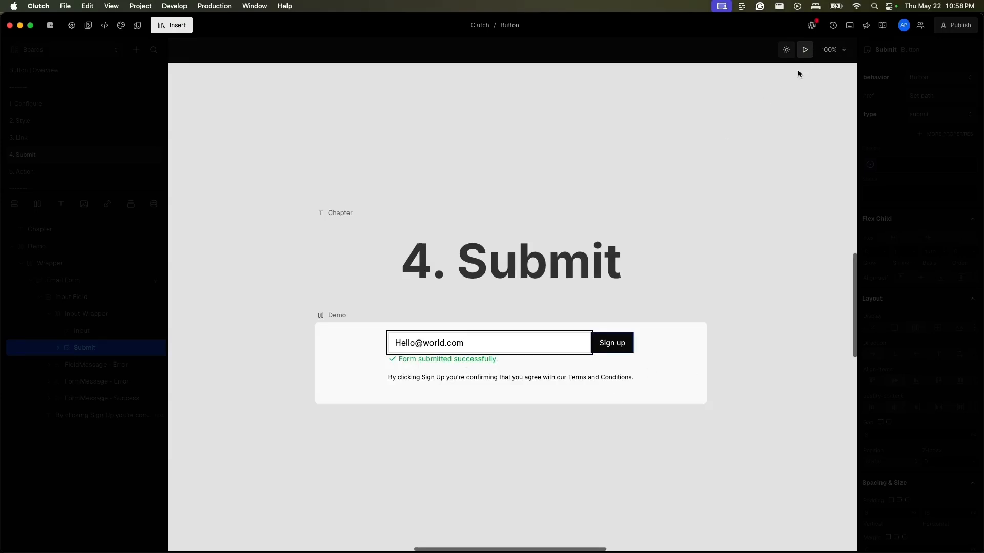
pyautogui.click(625, 352)
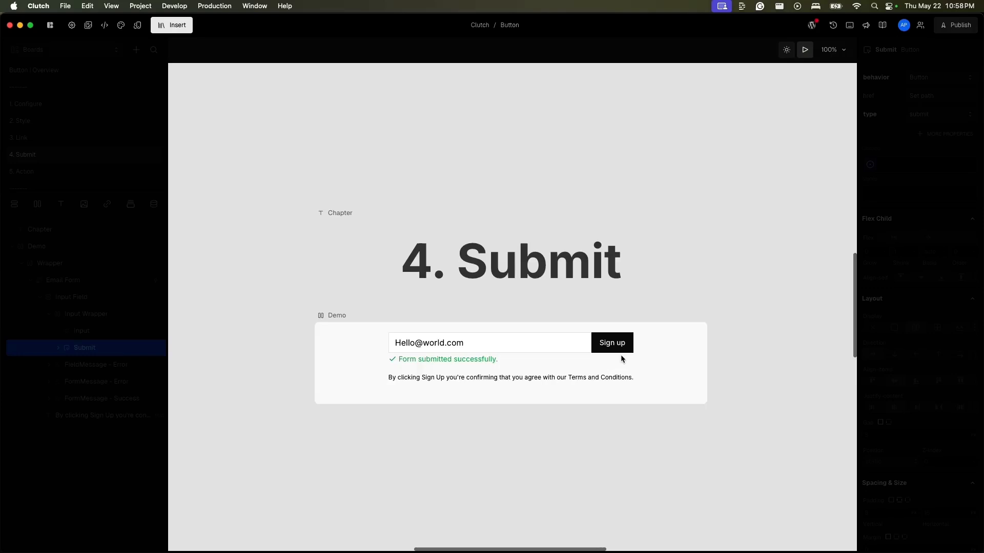
# Switch to the Zapier page in Chrome, find new records for the Catch Hook, and open the newest request to check the submitted data
pyautogui.press('super+Tab')
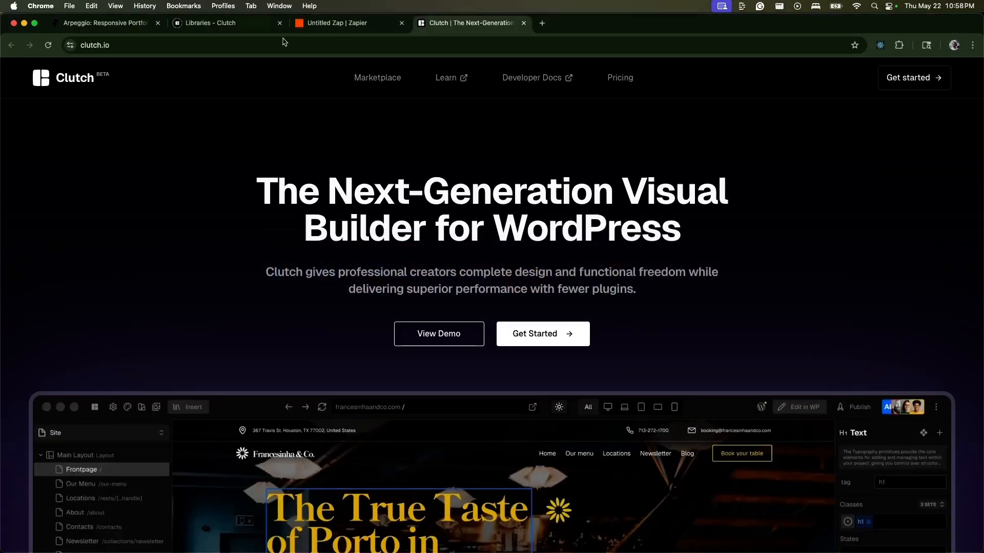
pyautogui.click(316, 26)
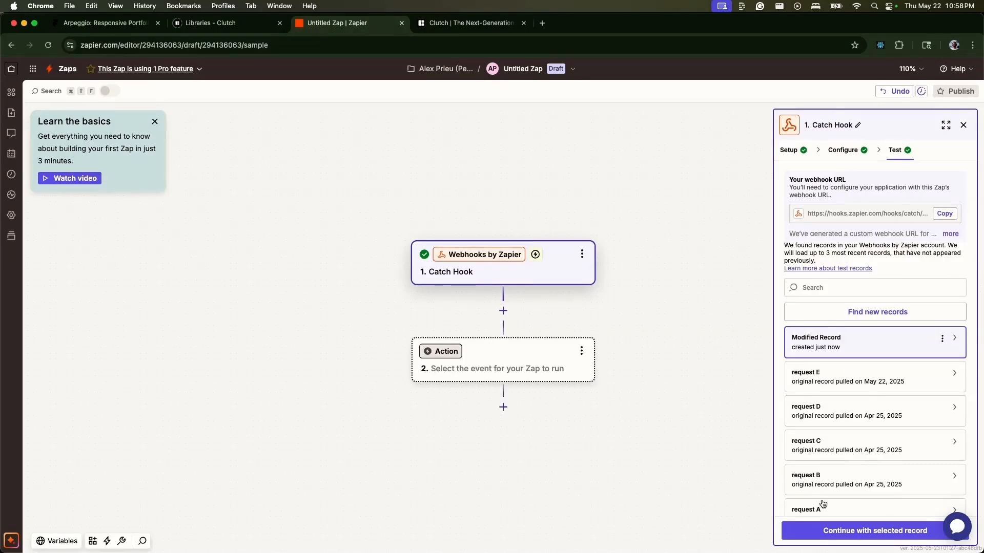
pyautogui.click(902, 315)
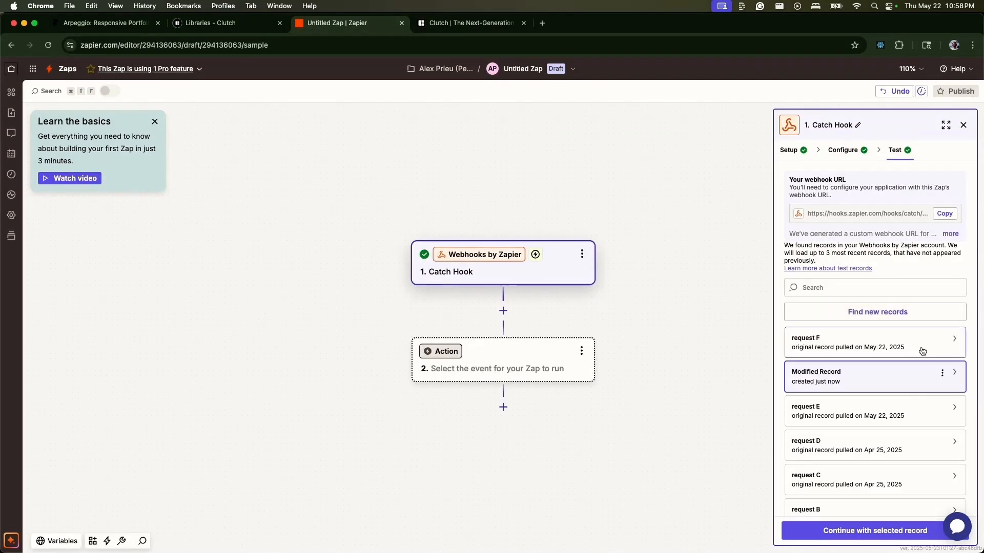
pyautogui.click(934, 351)
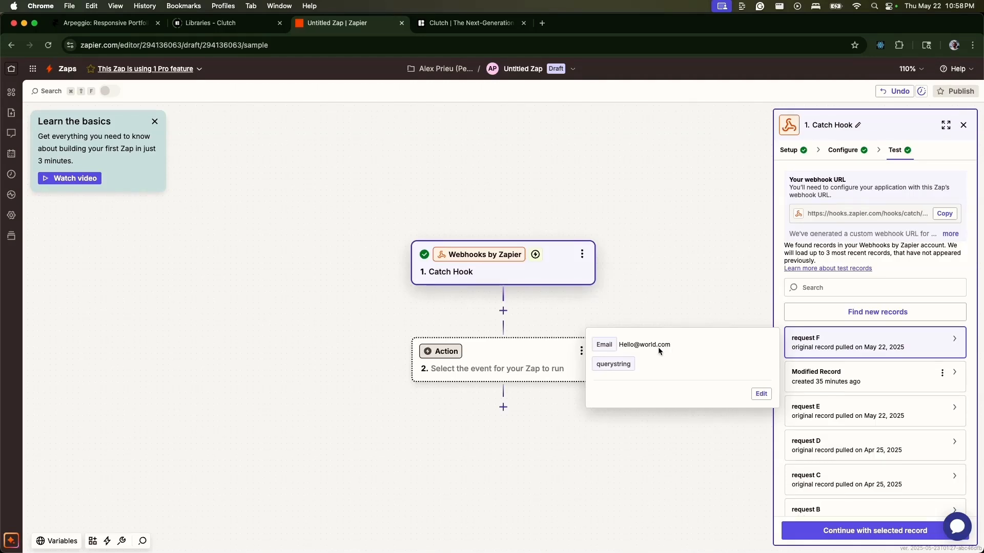
# Switch back to Clutch and exit the preview of the 4. Submit board
pyautogui.press('super+Tab')
pyautogui.click(241, 167)
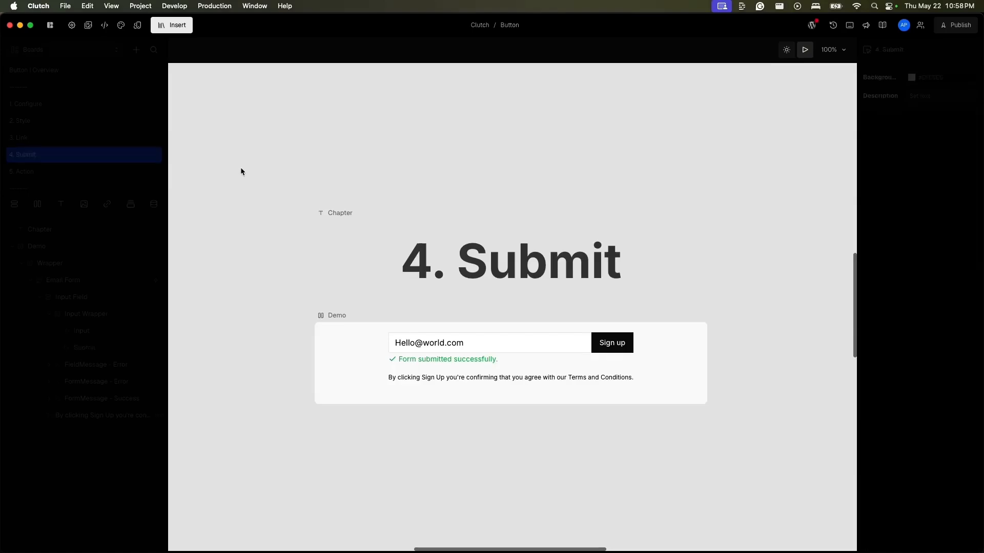
pyautogui.press('super+Tab')
pyautogui.press('super+Tab')
pyautogui.click(805, 50)
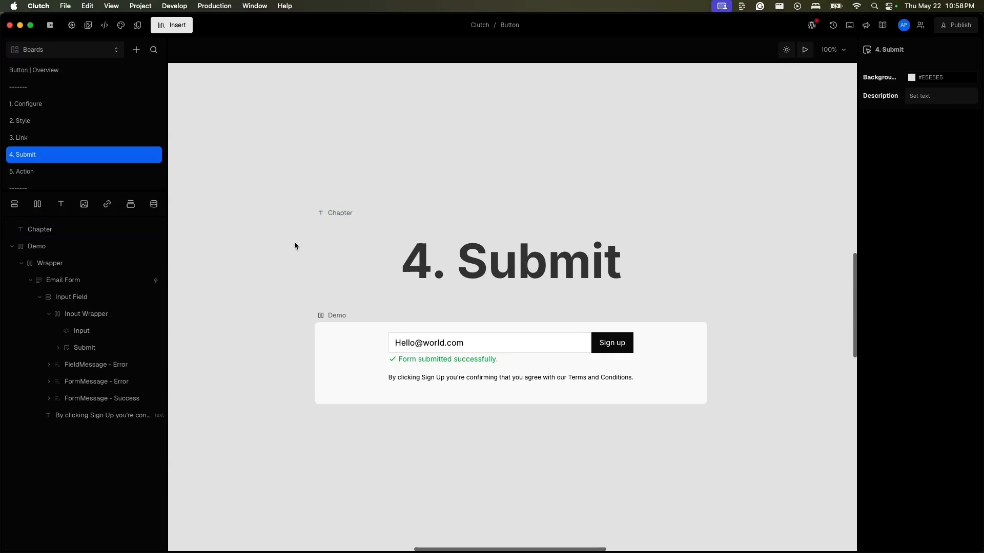
# On the 5. Action board, set the button's behavior to Button
pyautogui.click(134, 170)
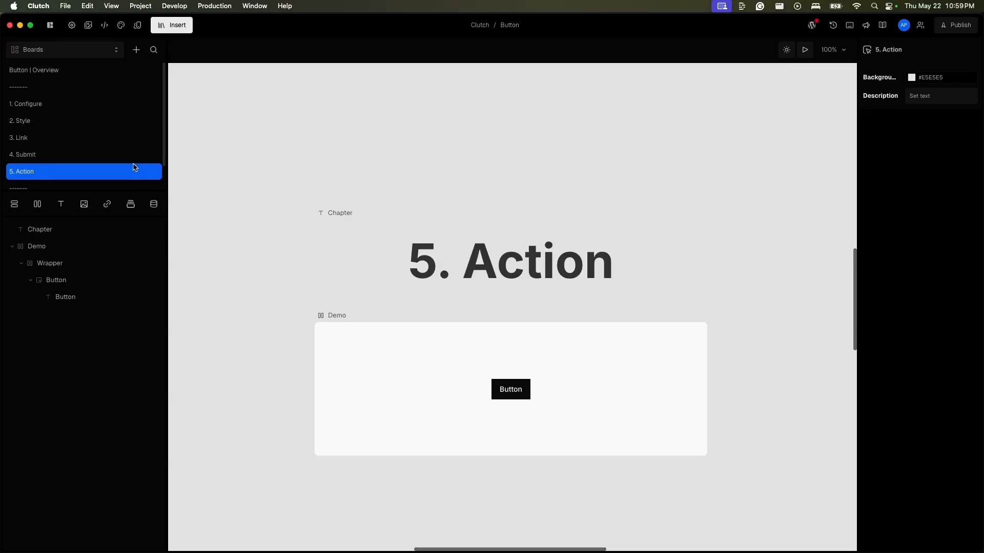
pyautogui.click(119, 283)
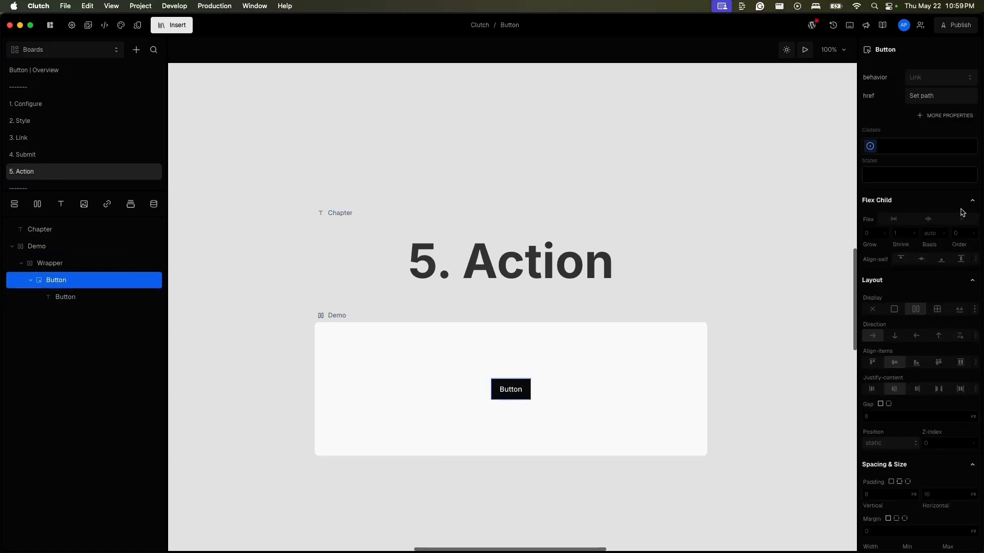
pyautogui.click(962, 79)
pyautogui.click(932, 99)
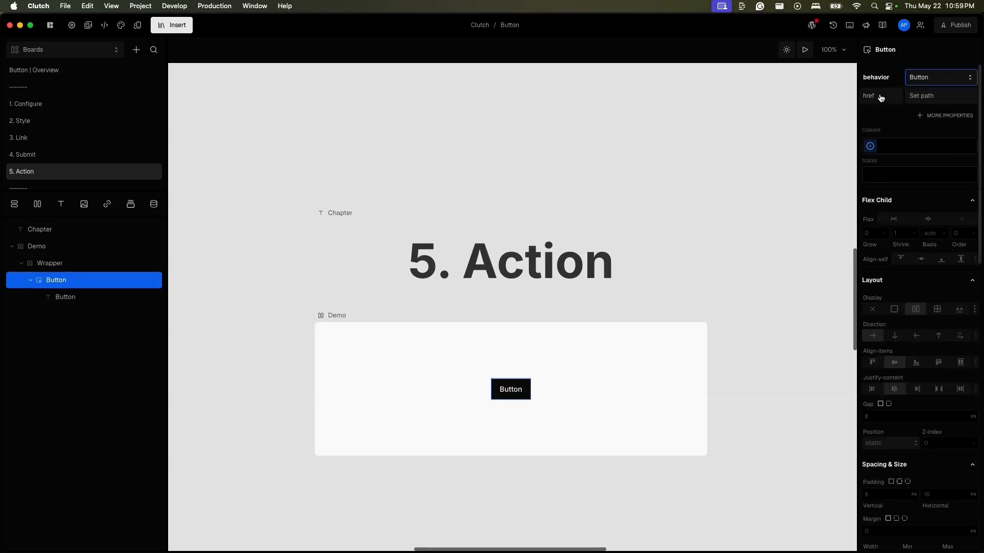
# Add the onClick property to the button and open its action picker for a new action
pyautogui.click(920, 116)
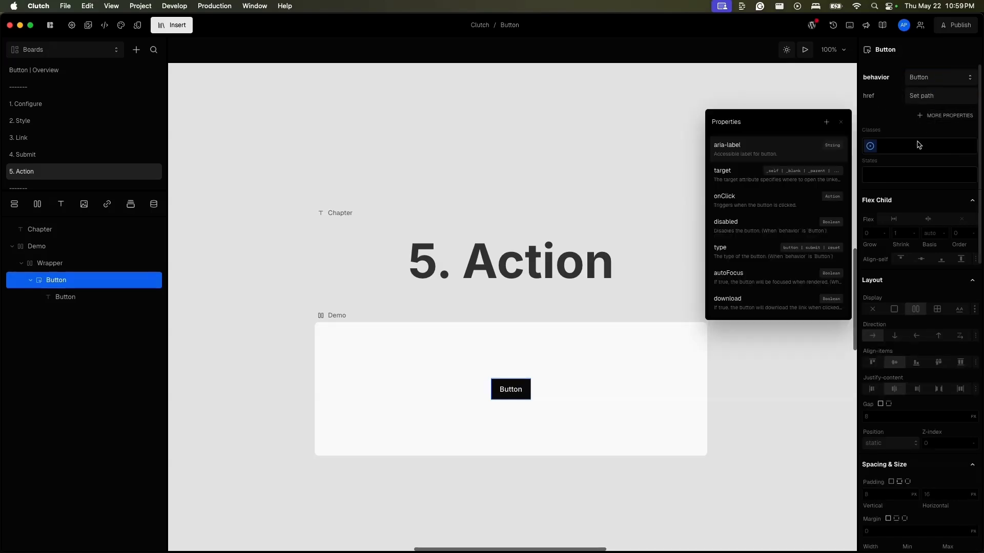
pyautogui.click(781, 205)
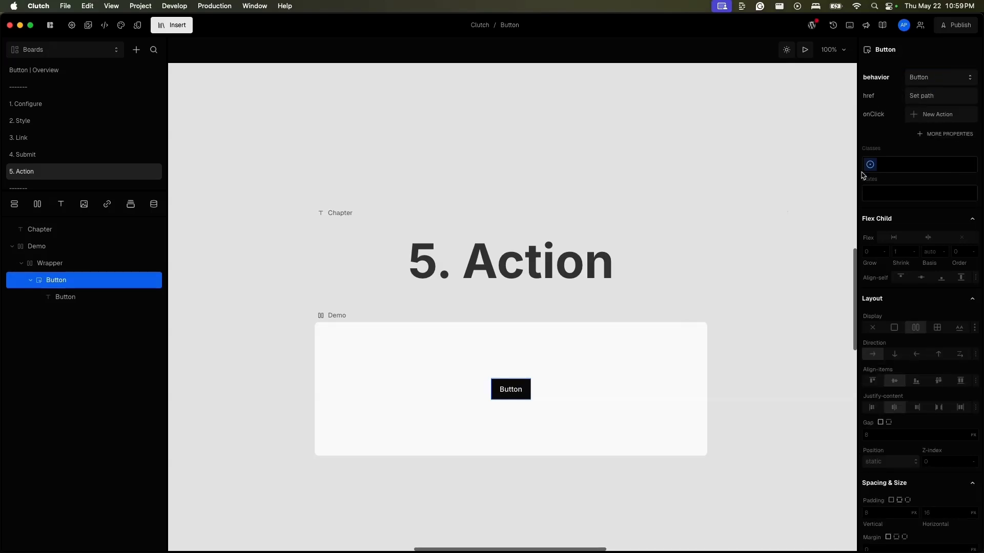
pyautogui.click(922, 121)
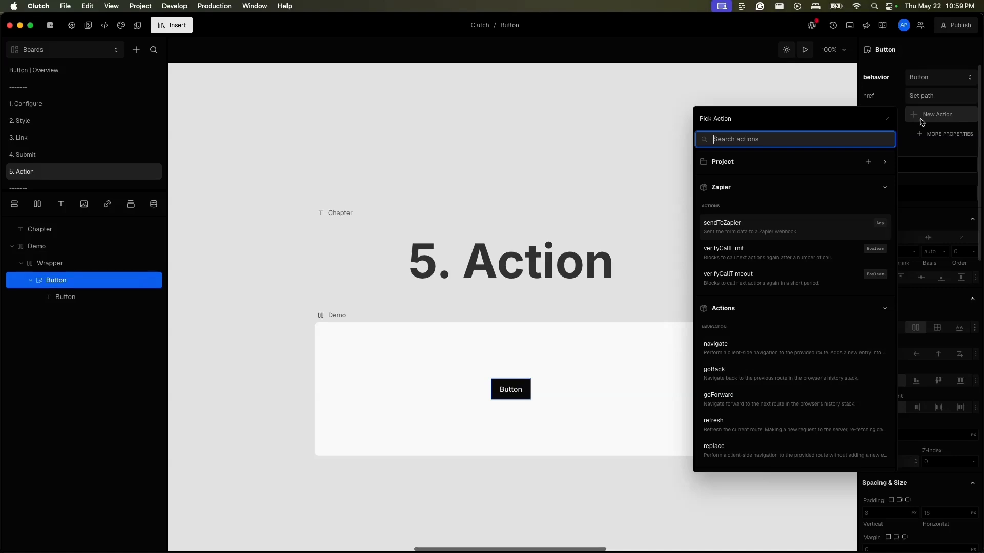
# Create a new project action and switch to its actions-1.ts file in Visual Studio Code
pyautogui.click(869, 163)
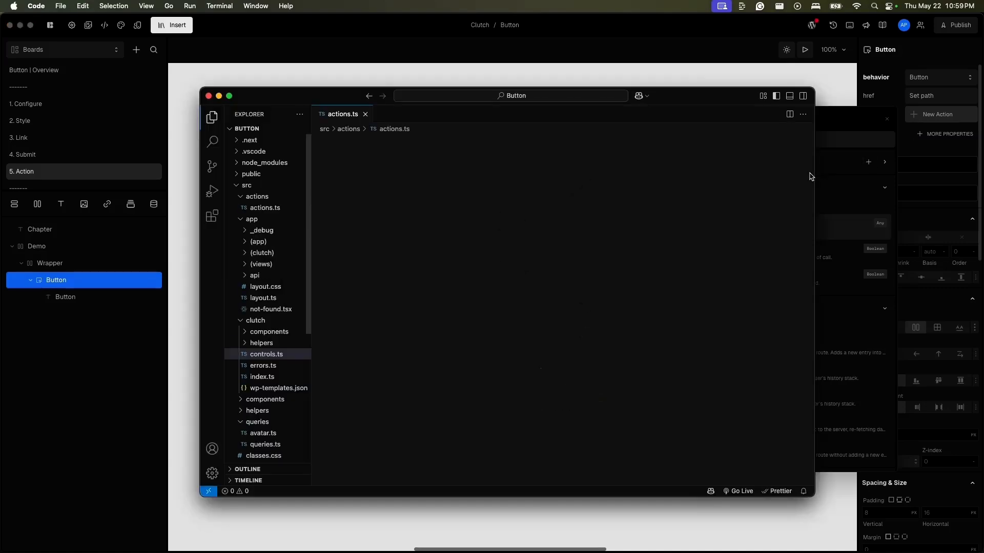
pyautogui.click(452, 249)
pyautogui.press('super+q')
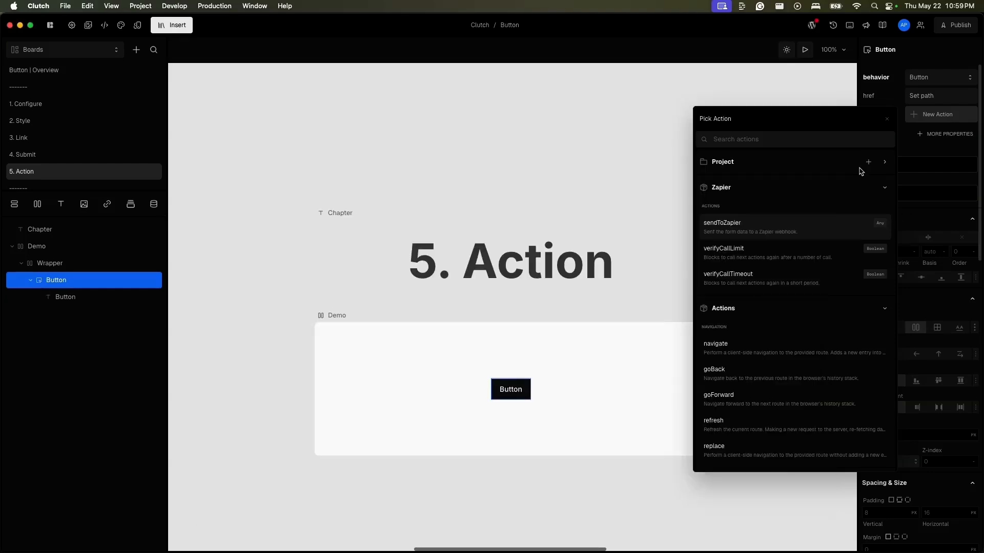
pyautogui.press('super+Tab')
pyautogui.press('super+Tab')
pyautogui.press('super+Tab')
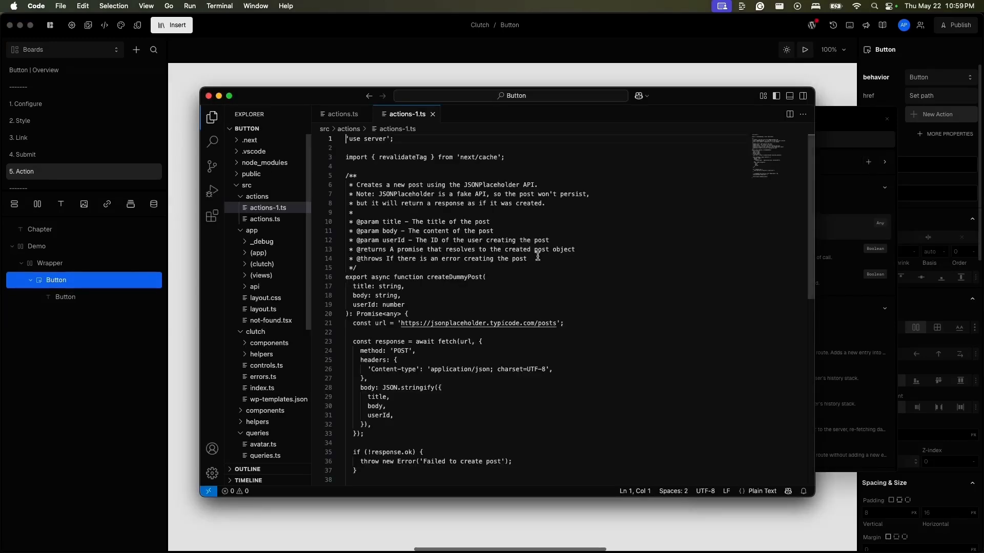
# Clear all the template code from the actions-1.ts file
pyautogui.click(497, 250)
pyautogui.click(512, 260)
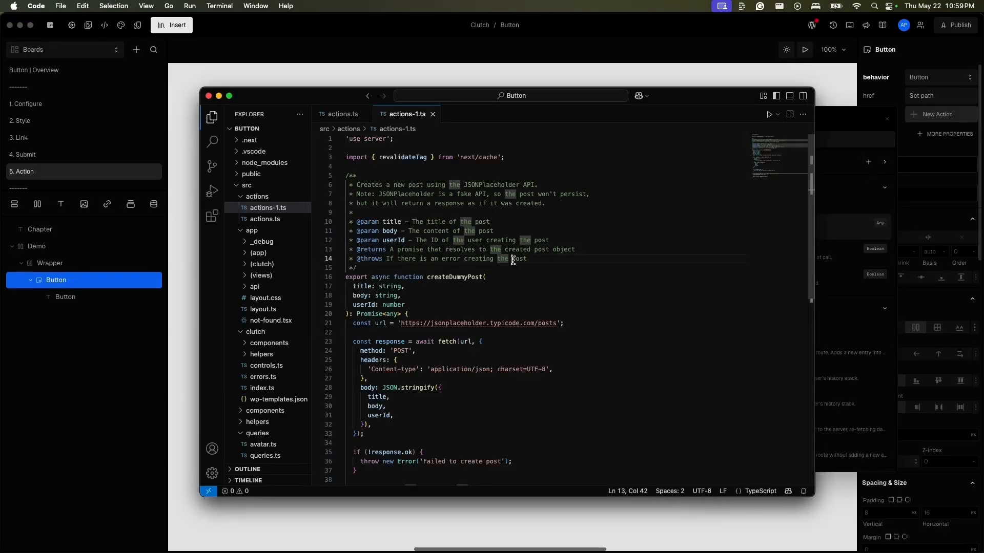
pyautogui.doubleClick(513, 260)
pyautogui.press('super+a')
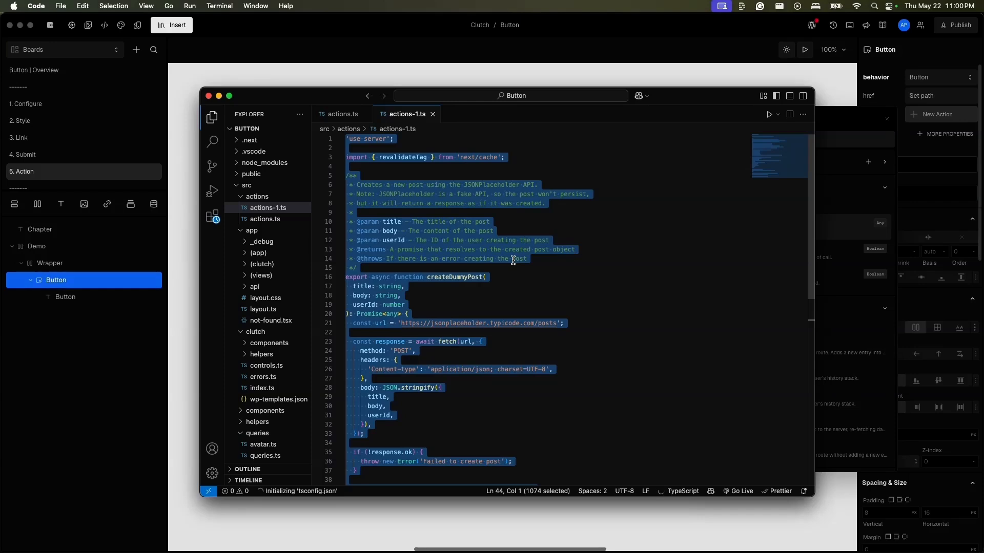
pyautogui.press('BackSpace')
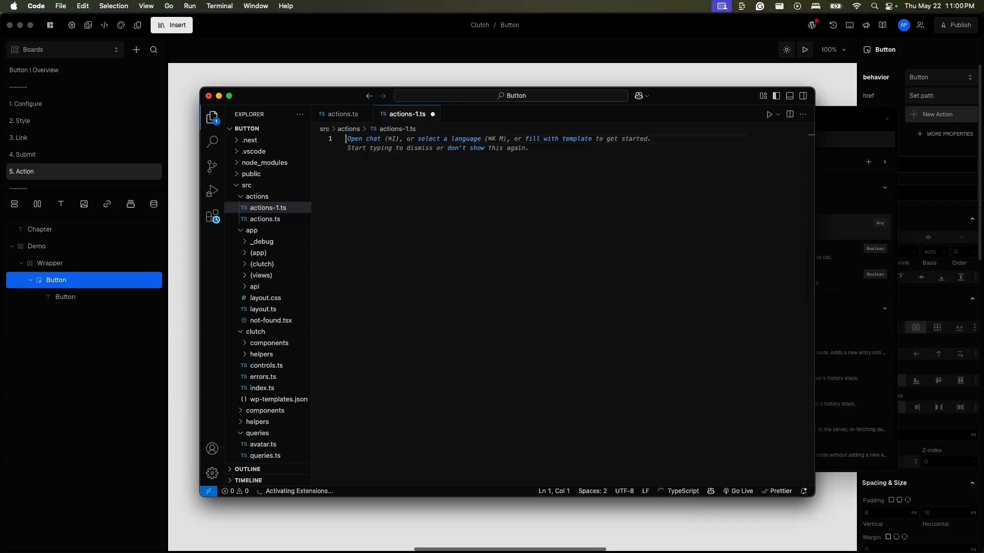
# Ask Copilot inline: "I need function that opens an alert the alert should notify the user they have unlocked a promo code"
pyautogui.press('super+i')
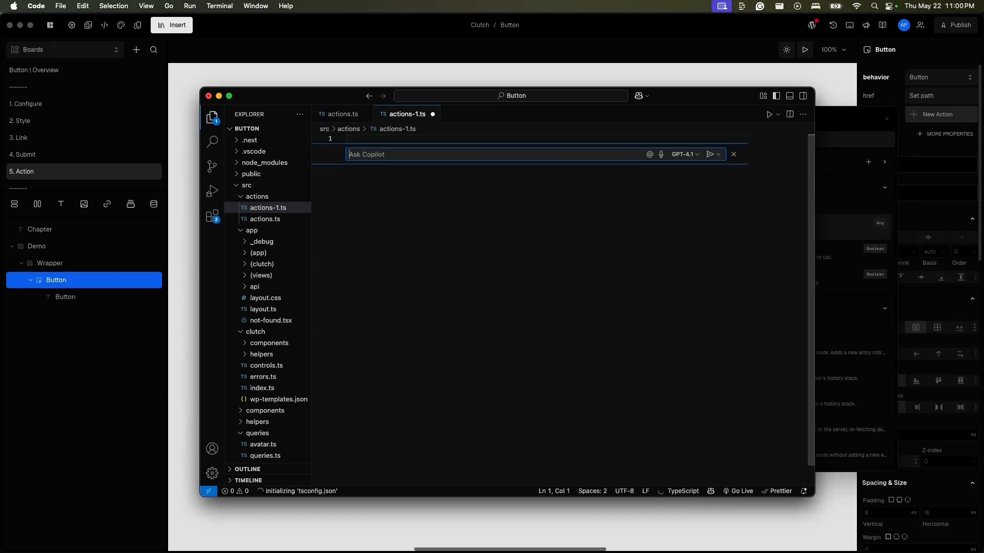
pyautogui.write('I')
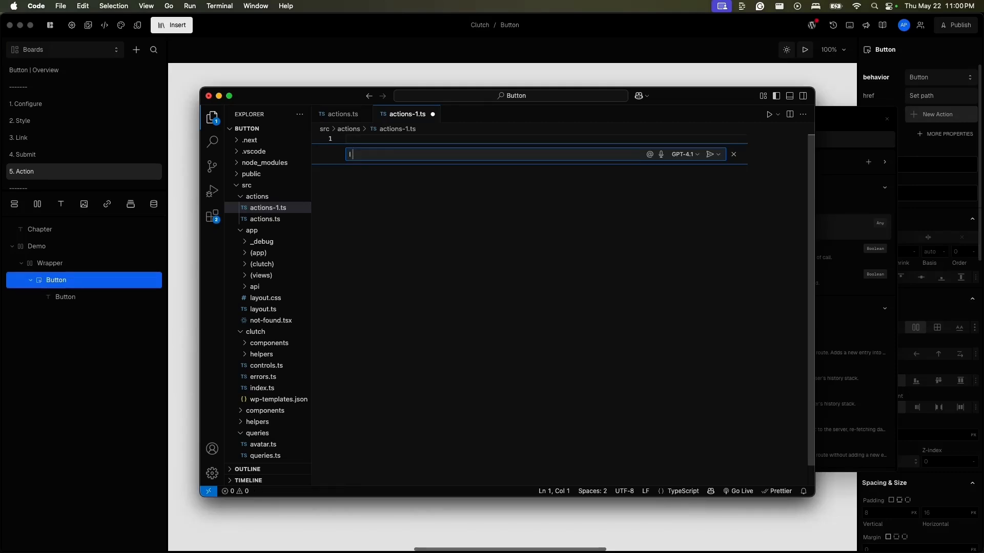
pyautogui.write(' need function that')
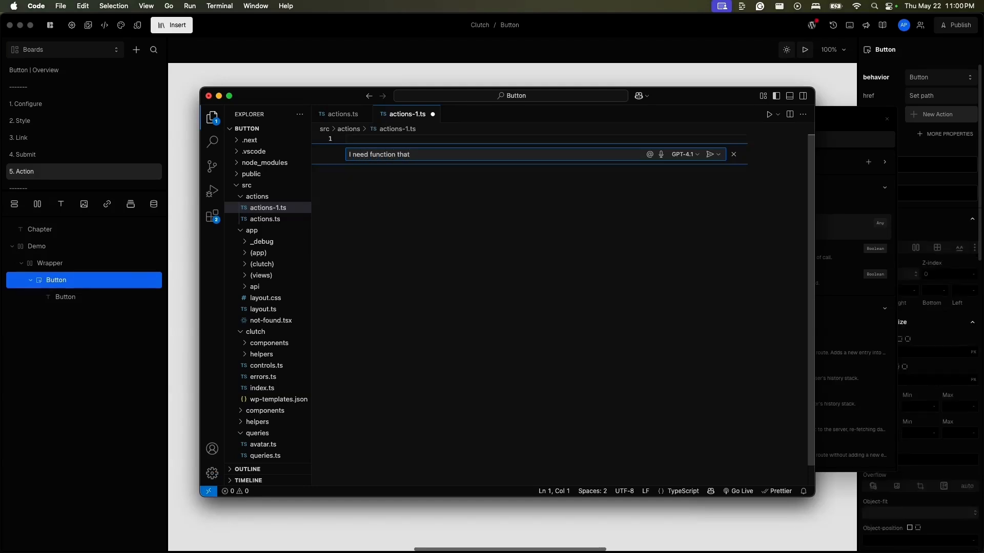
pyautogui.write(' op')
pyautogui.write('ens an')
pyautogui.write(' a')
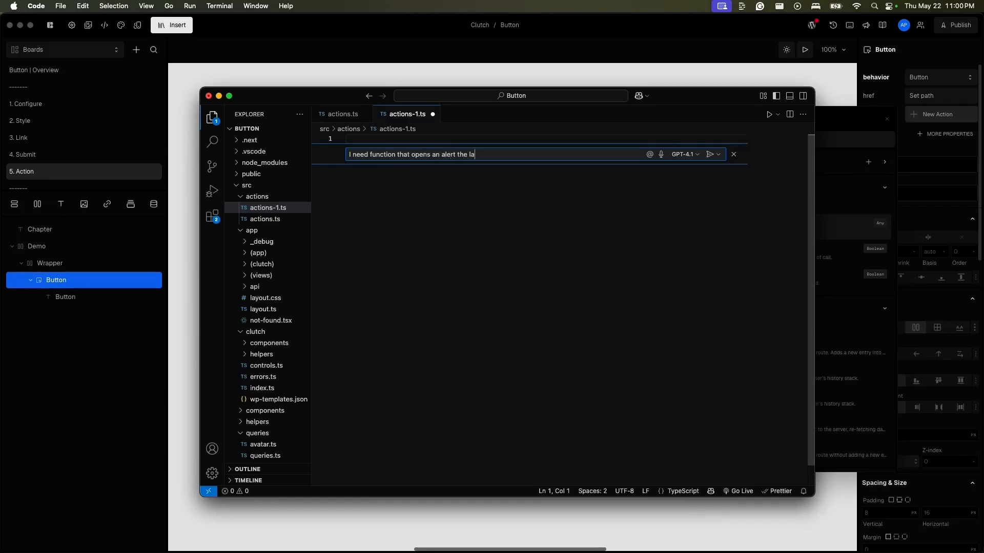
pyautogui.write('lert the alert should notify the user they have unlocked a promo code')
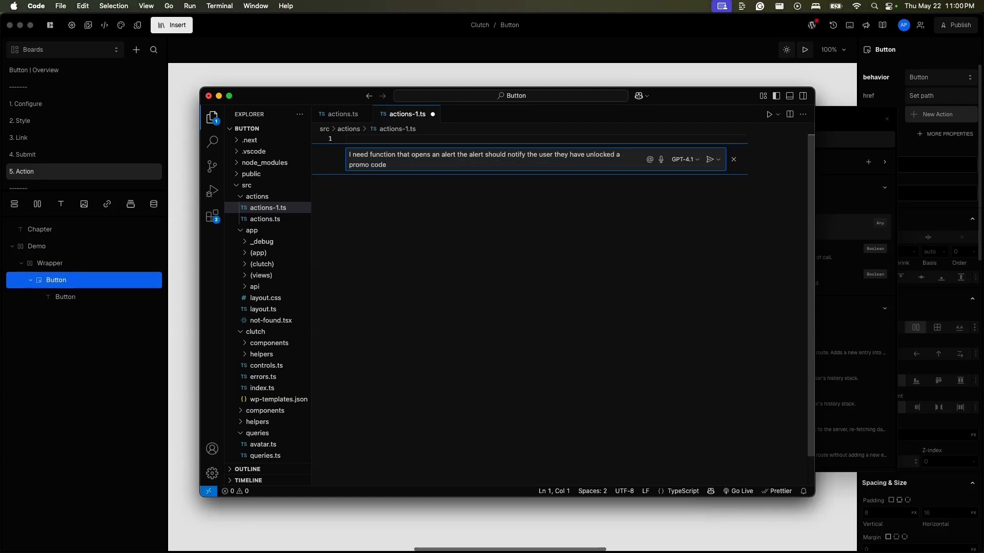
pyautogui.press('Return')
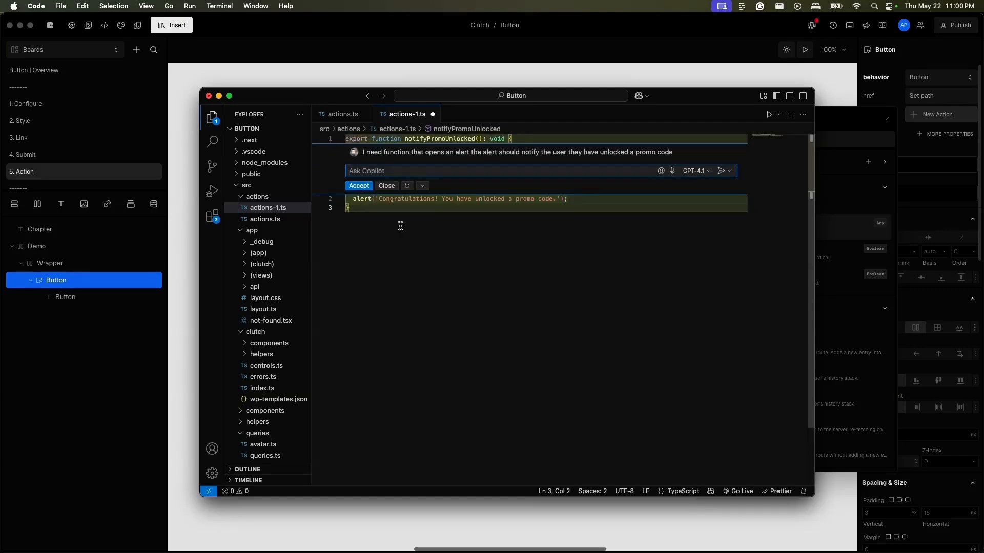
# Accept the generated notifyPromoUnlocked function and save the actions-1.ts file
pyautogui.click(358, 185)
pyautogui.press('Return')
pyautogui.press('super+s')
# Switch back to Clutch and assign the project action notifyPromoUnlocked to the button's onClick
pyautogui.click(933, 110)
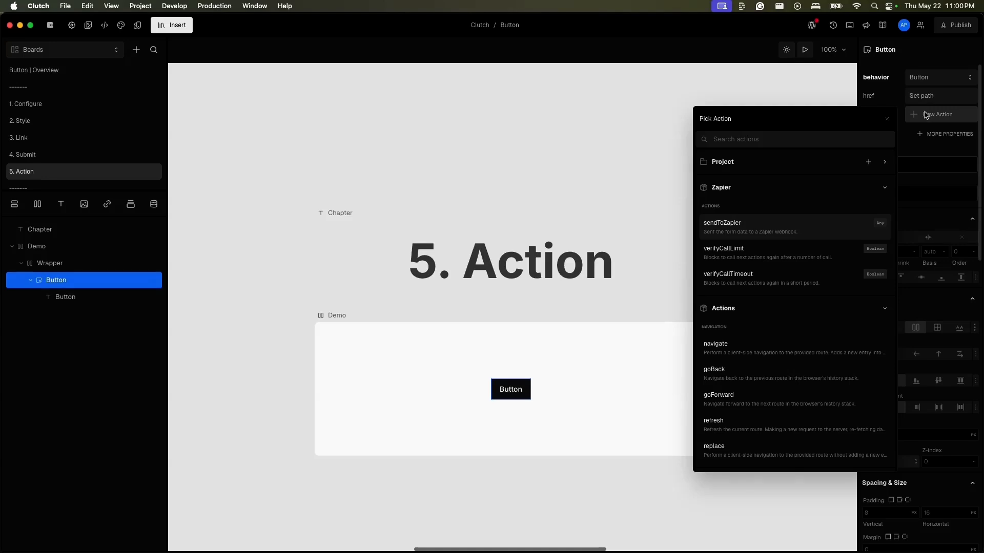
pyautogui.click(888, 165)
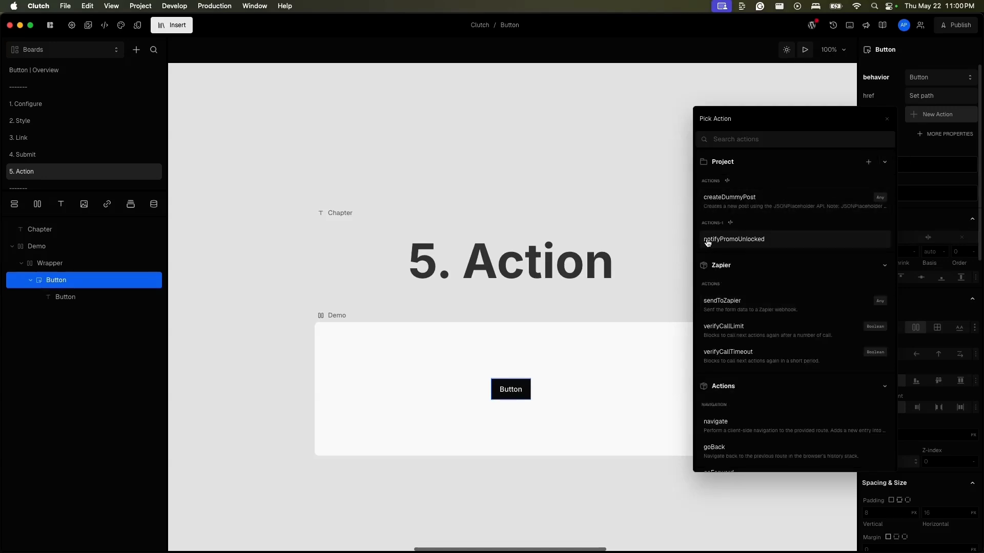
pyautogui.click(752, 246)
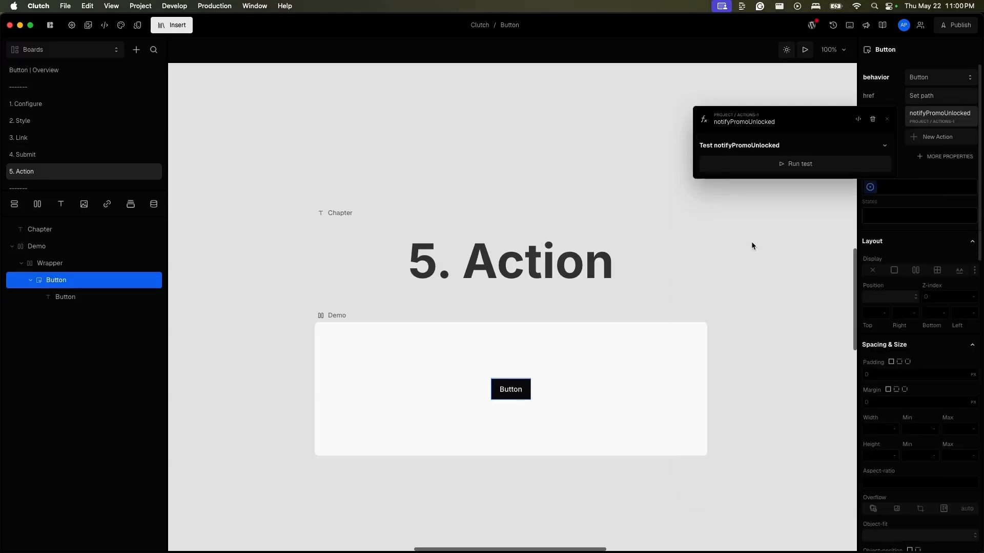
pyautogui.click(577, 400)
# Preview the 5. Action board, refresh the Demo box, trigger the button, and dismiss its alert
pyautogui.click(806, 50)
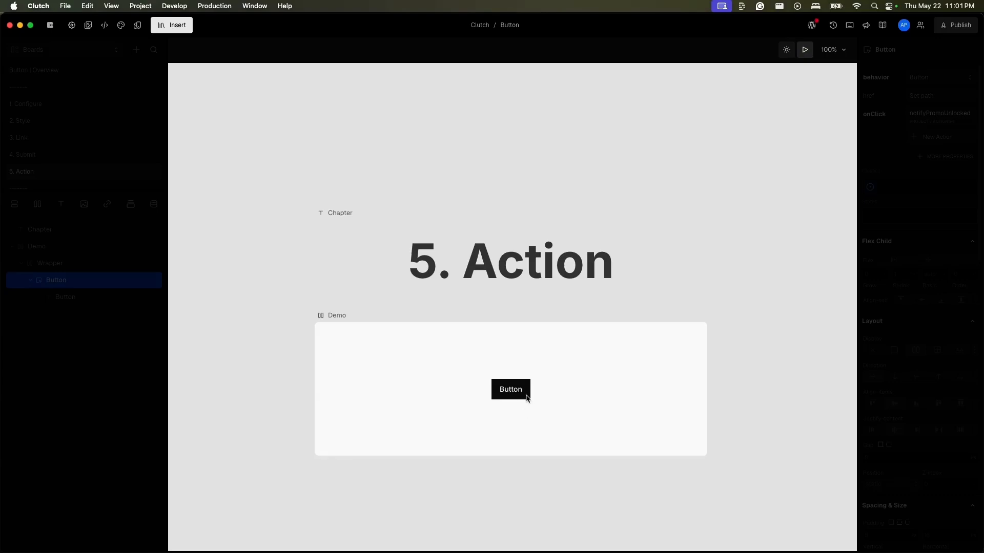
pyautogui.click(342, 318)
pyautogui.click(355, 316)
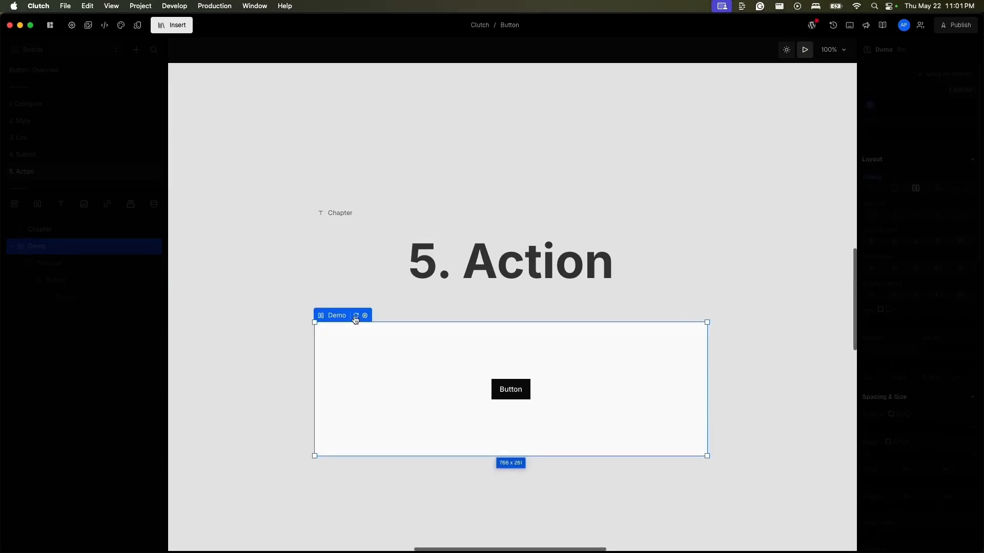
pyautogui.click(527, 395)
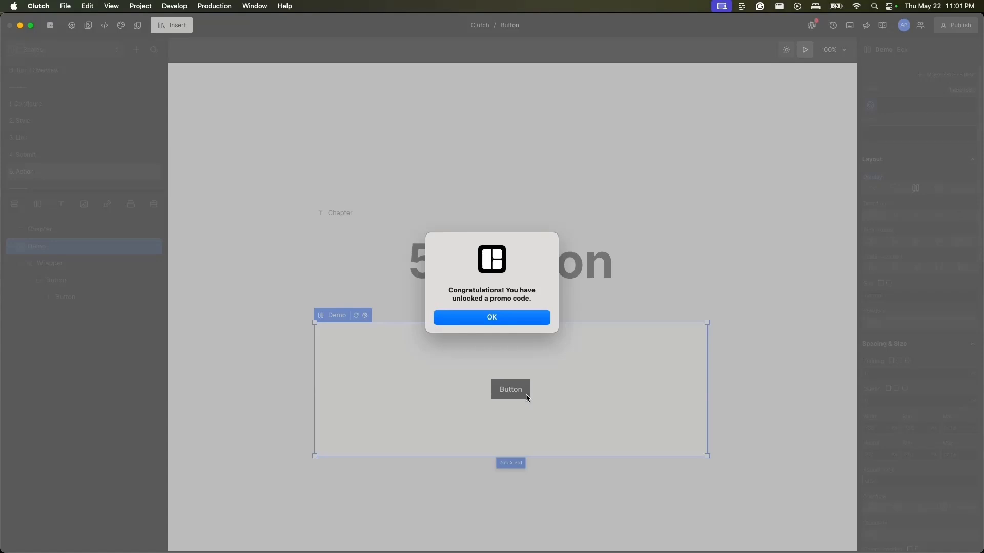
pyautogui.click(505, 318)
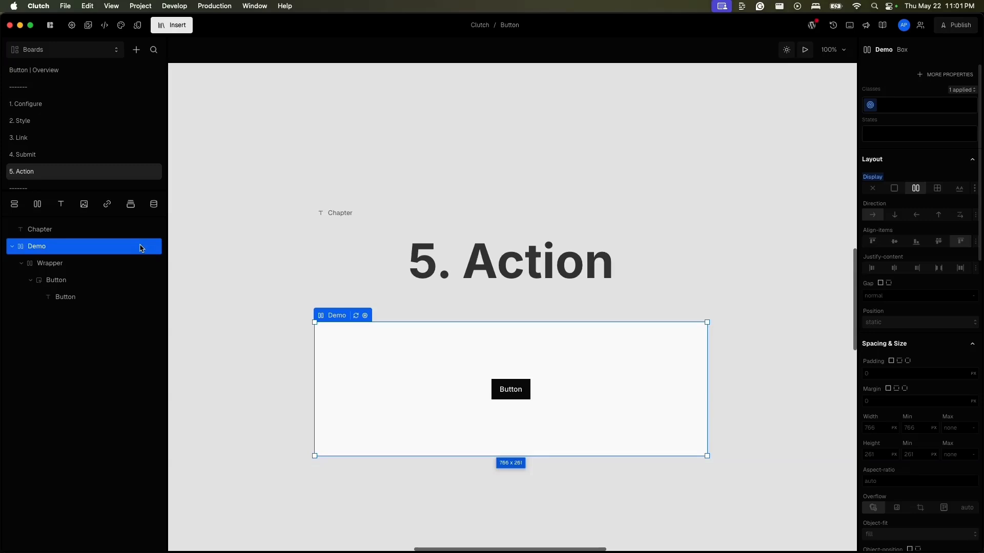
# Remove the notifyPromoUnlocked action from the button's onClick property
pyautogui.click(112, 279)
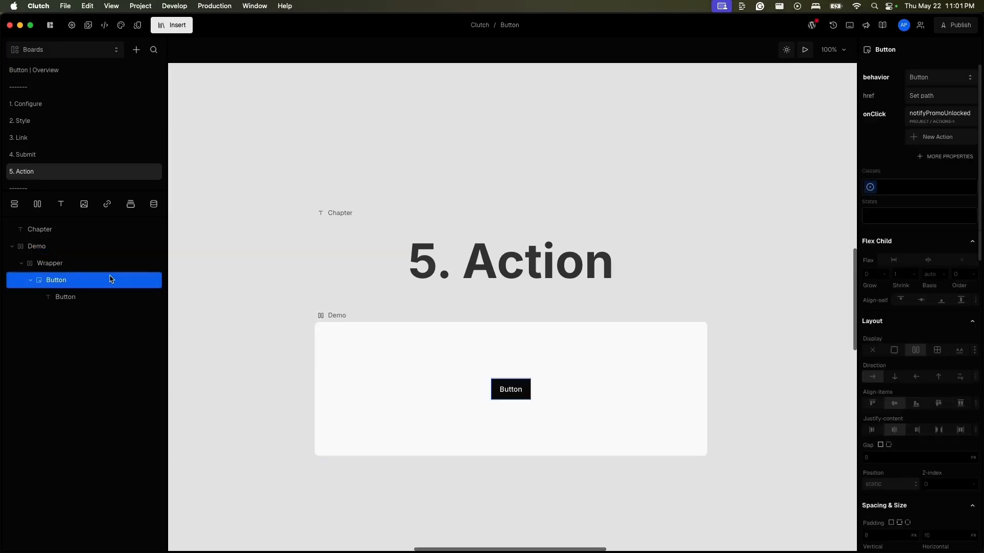
pyautogui.click(925, 116)
pyautogui.click(878, 233)
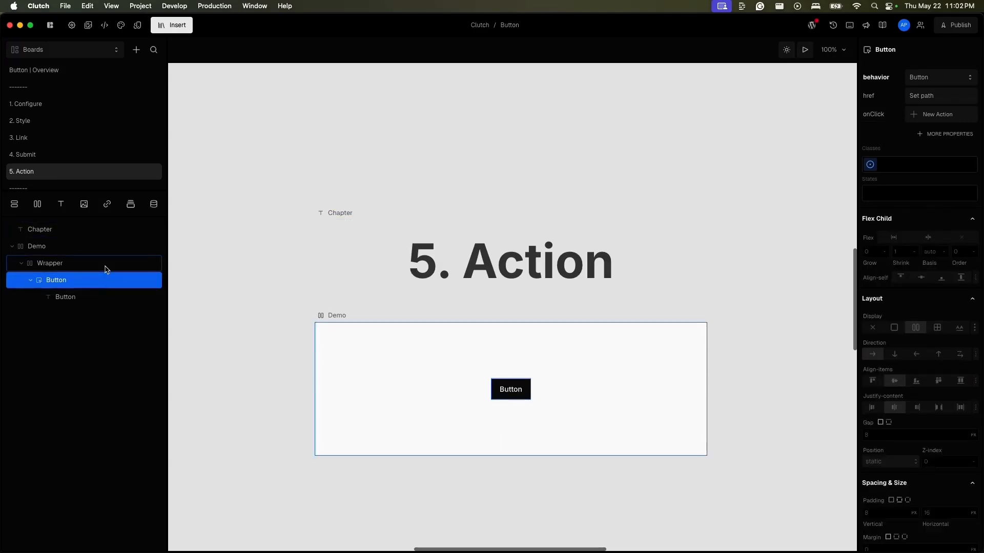
# Insert a Sheet component and move it out of the Button so it sits directly inside the Wrapper
pyautogui.press('i')
pyautogui.write('eet')
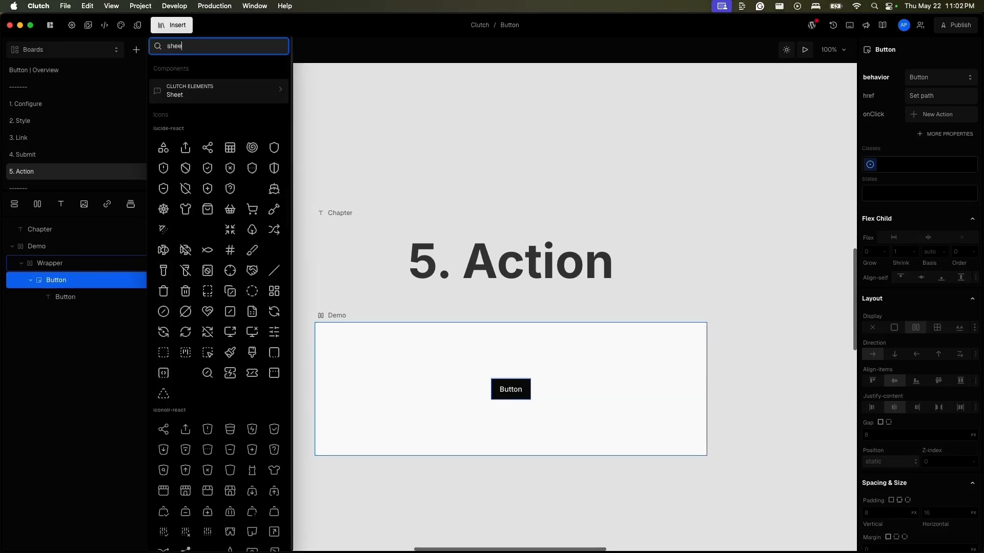
pyautogui.click(228, 91)
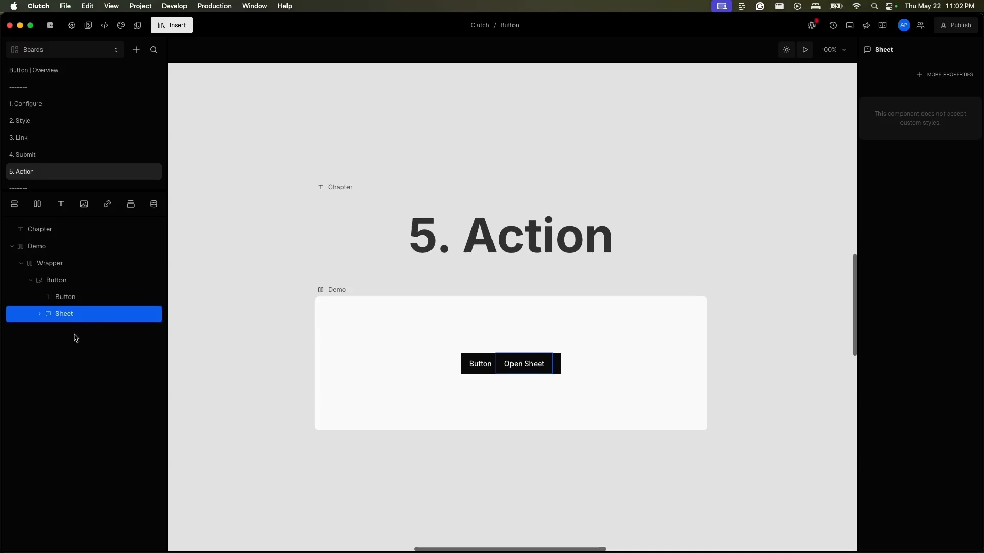
pyautogui.moveTo(77, 320); pyautogui.dragTo(75, 278)
pyautogui.click(31, 280)
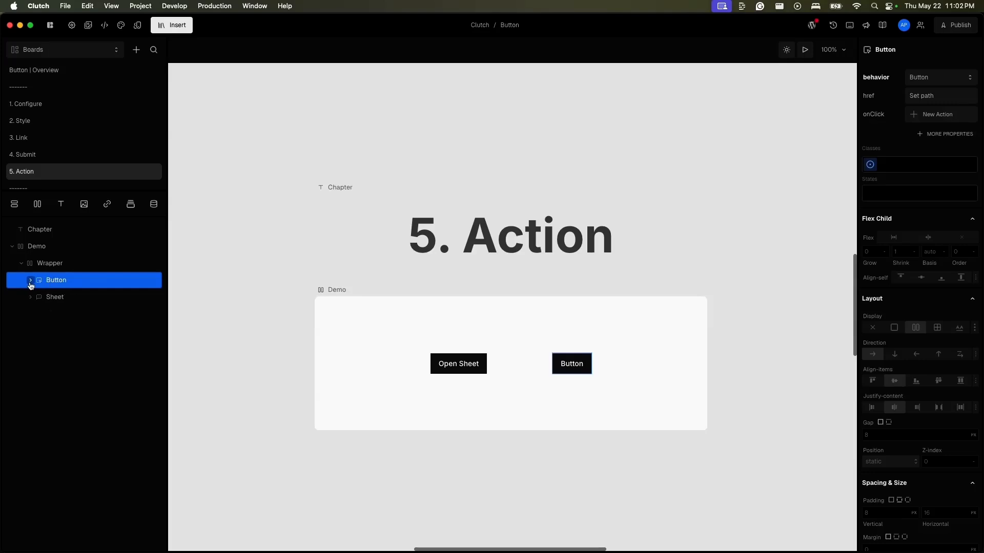
# View the Sheet's open state, then preview the board and open and close the sheet twice with its Open Sheet button
pyautogui.click(76, 302)
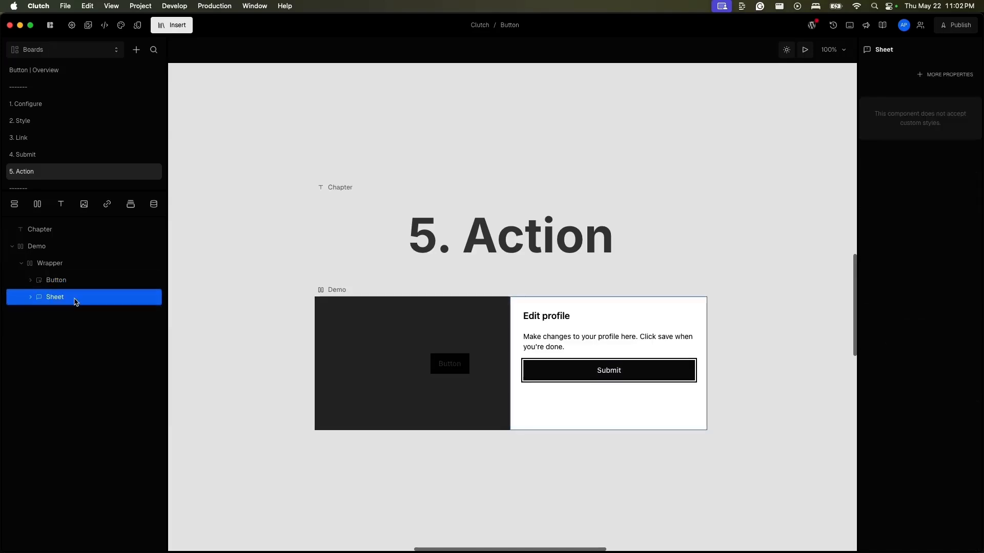
pyautogui.click(63, 286)
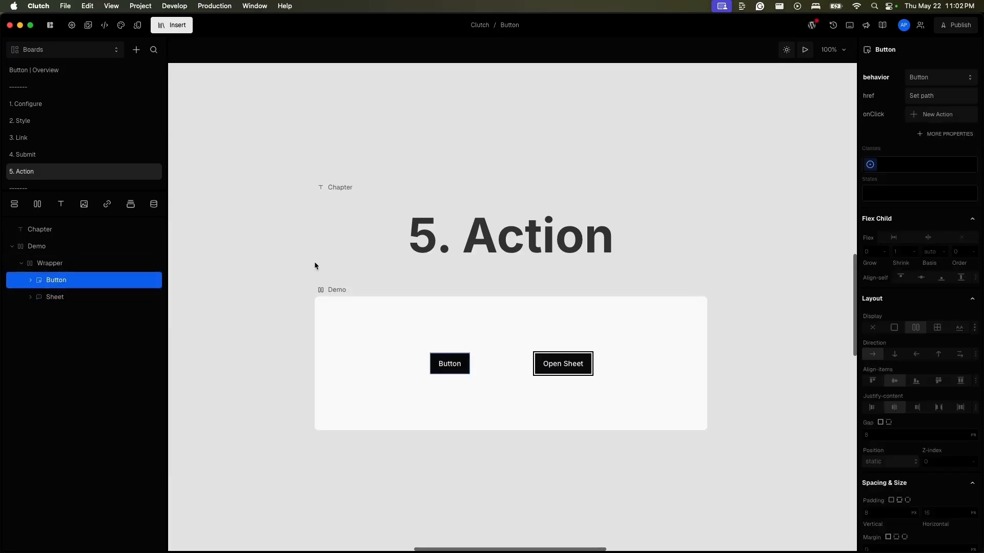
pyautogui.click(803, 50)
pyautogui.click(570, 373)
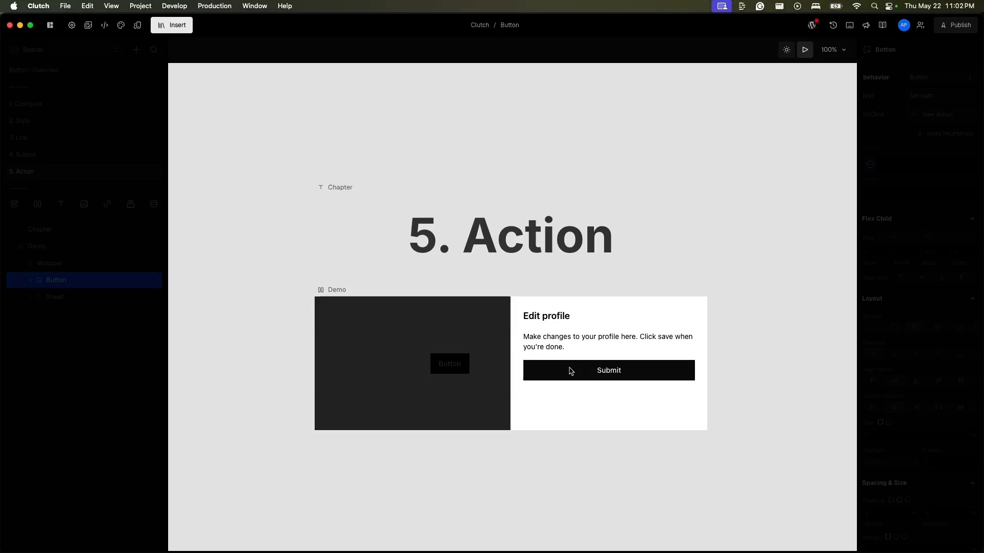
pyautogui.click(508, 337)
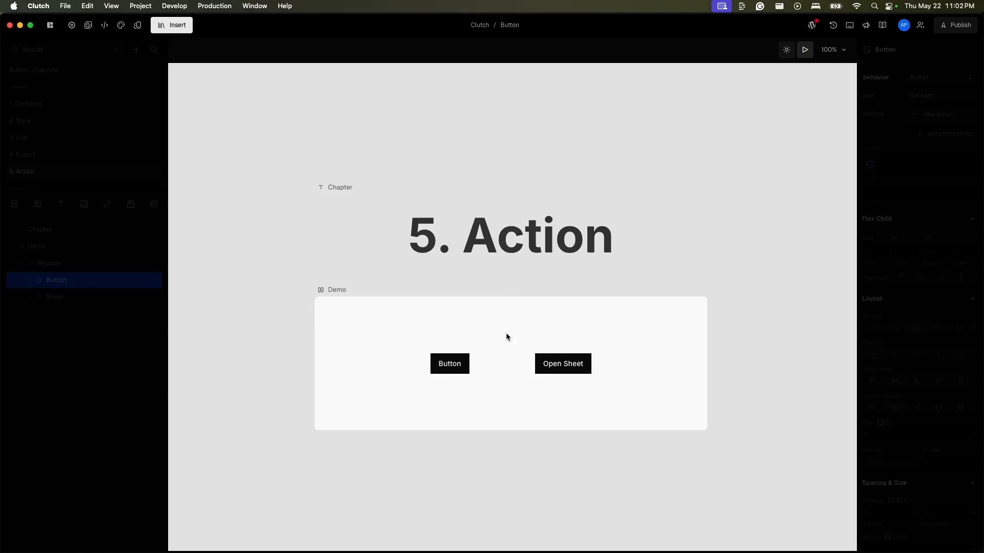
pyautogui.click(570, 371)
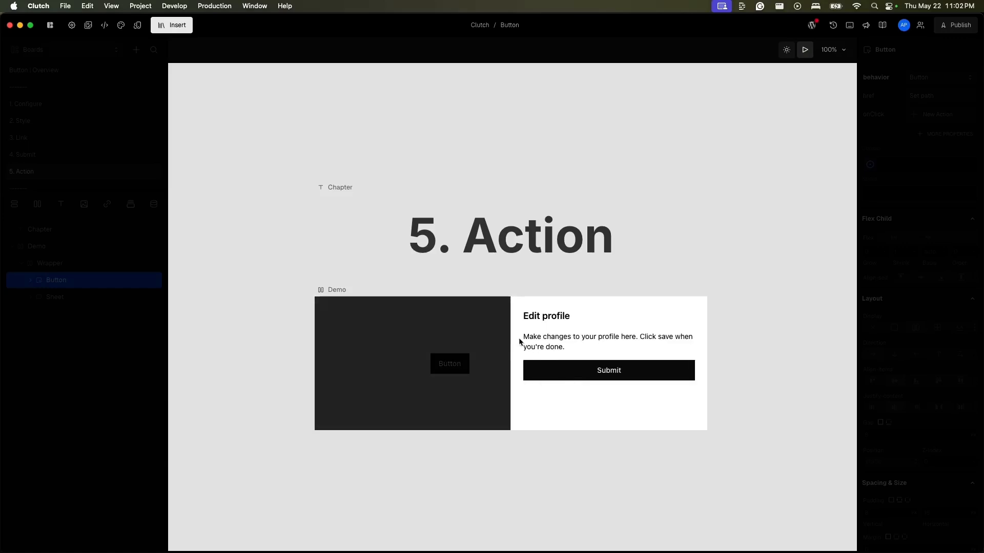
pyautogui.click(502, 338)
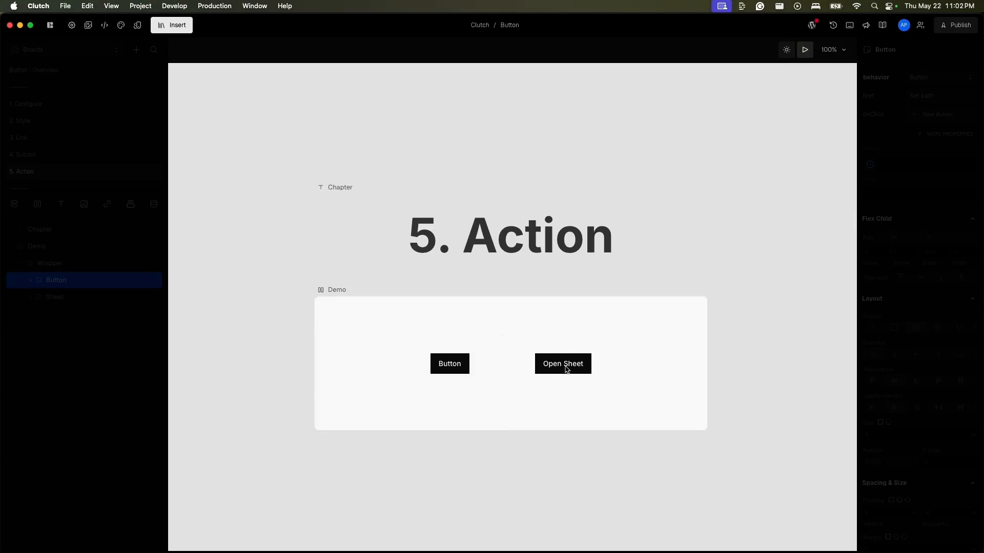
# Assign the Sheet's toggleOpen action to the onClick property of the Button in the Wrapper
pyautogui.click(73, 298)
pyautogui.click(82, 281)
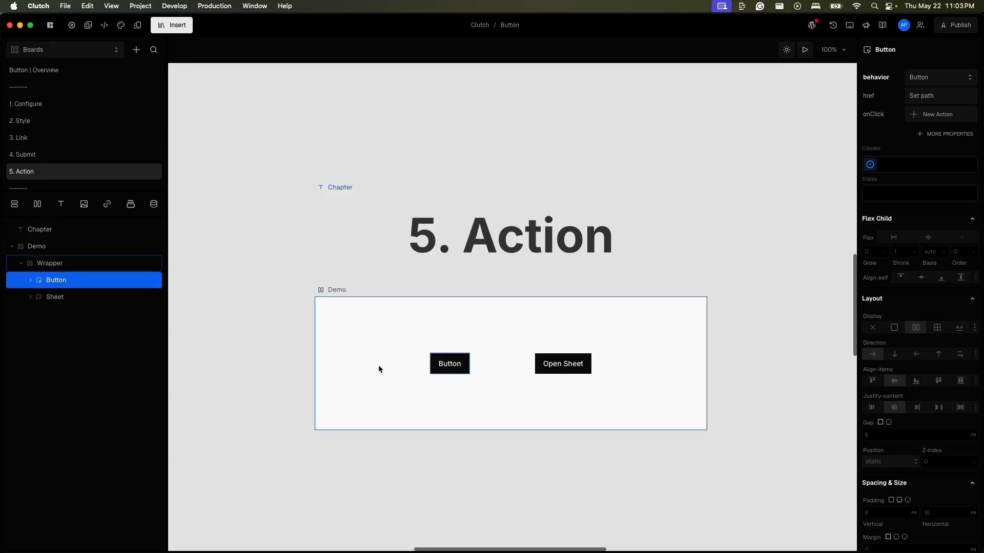
pyautogui.click(925, 115)
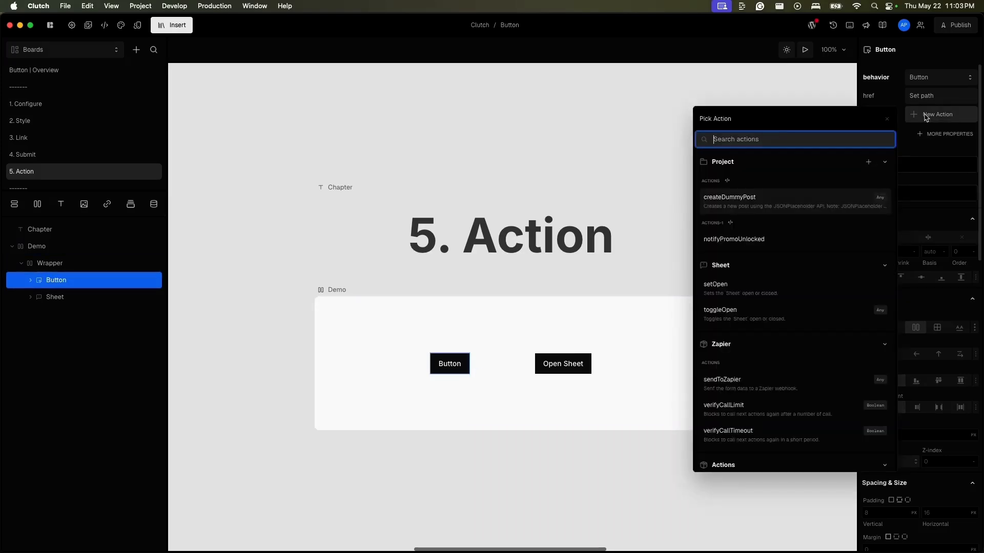
pyautogui.click(819, 320)
pyautogui.click(814, 322)
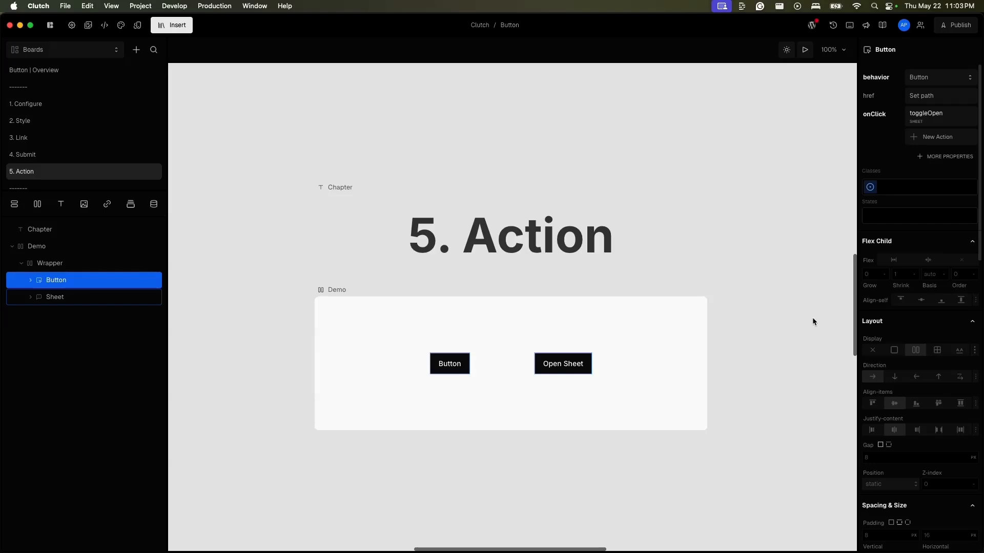
# Preview the board, open the sheet with the separate Button, close the sheet, and exit the preview
pyautogui.click(809, 56)
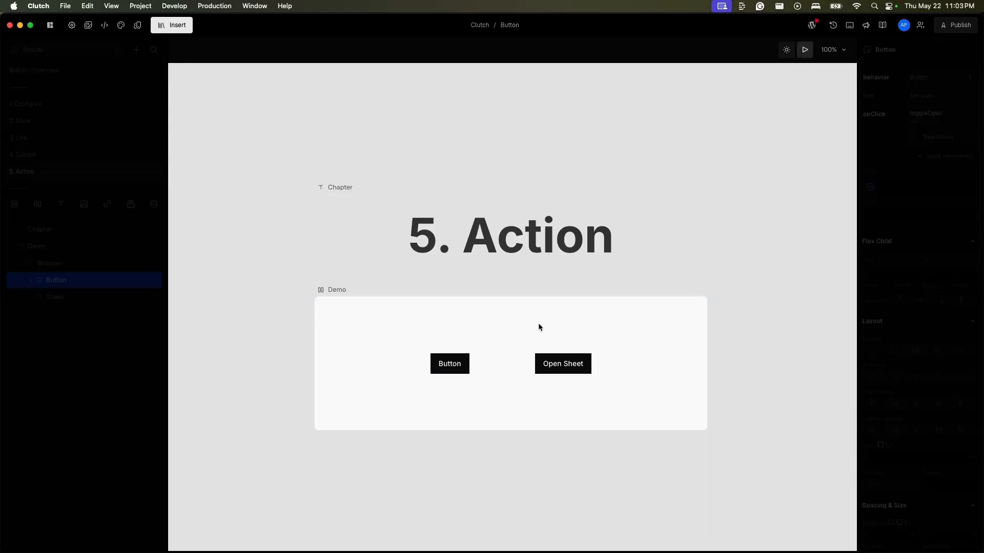
pyautogui.click(449, 370)
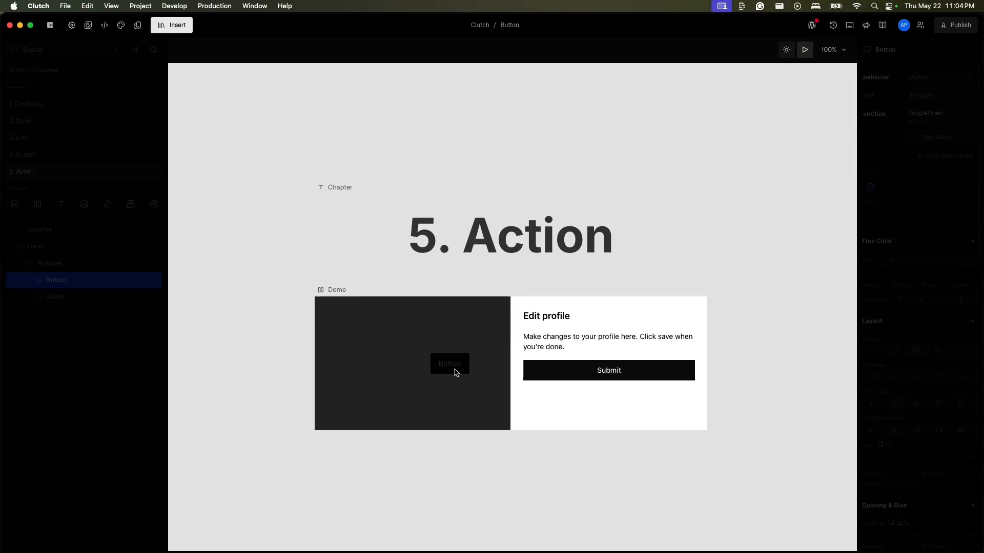
pyautogui.click(400, 344)
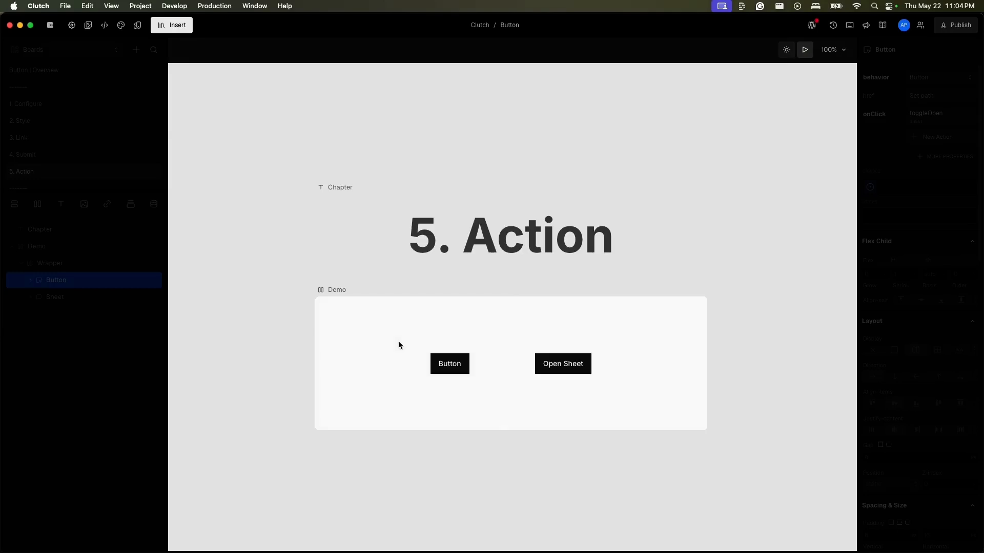
pyautogui.click(806, 49)
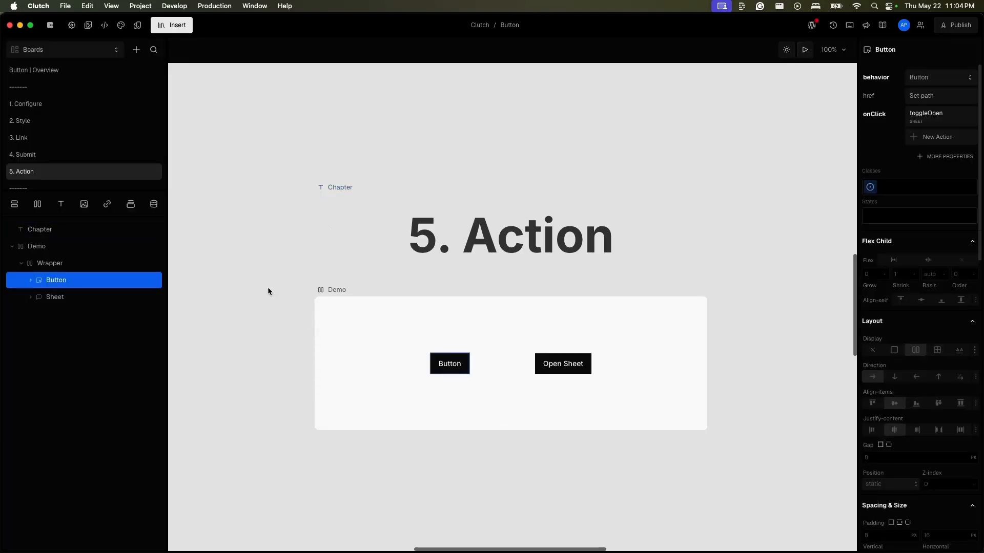